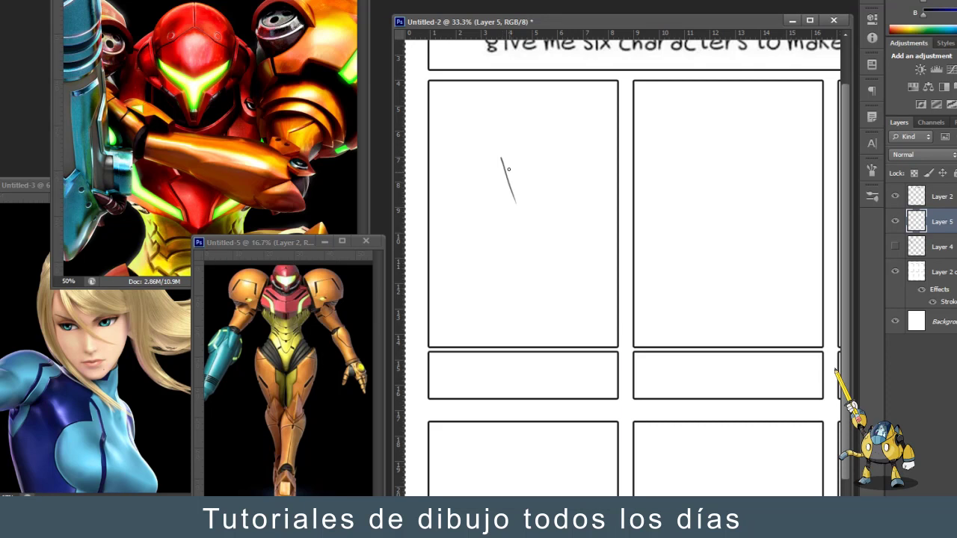
Sketch the first gesture lines and left body contours in the first panel.
mouse_move(503, 166)
left_mouse_down()
mouse_move(583, 183)
mouse_move(570, 213)
left_mouse_up()
left_click_drag(532, 215, 509, 315)
left_click_drag(513, 315, 620, 298)
left_click_drag(519, 290, 617, 247)
left_click_drag(516, 241, 503, 290)
left_click_drag(516, 212, 482, 311)
mouse_move(521, 212)
left_mouse_down()
mouse_move(514, 337)
mouse_move(494, 340)
left_mouse_up()
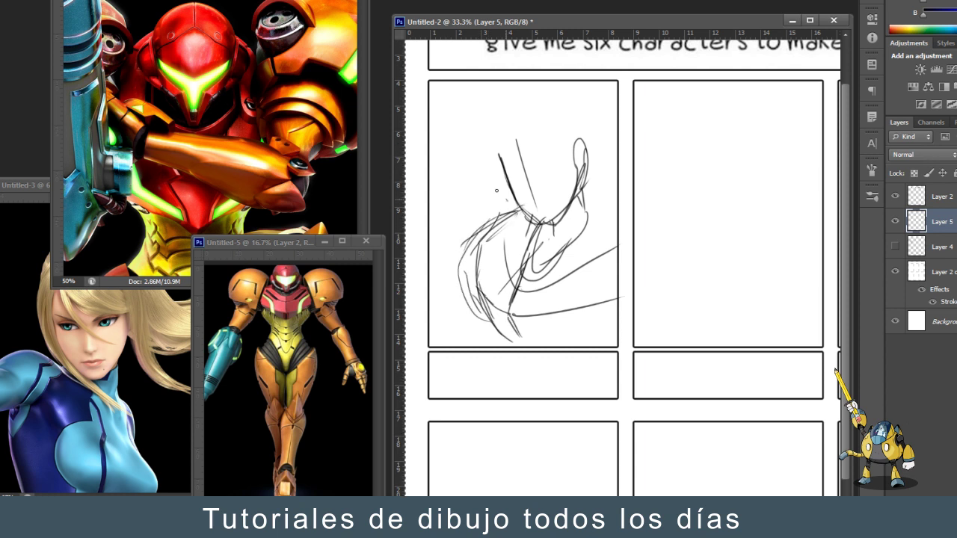
Add a horizontal guideline, two large circles and rough figure strokes.
left_click_drag(509, 180, 441, 299)
left_click_drag(628, 198, 598, 247)
left_click_drag(449, 183, 655, 187)
mouse_move(673, 196)
left_mouse_down()
mouse_move(655, 188)
mouse_move(748, 289)
left_mouse_up()
left_click_drag(627, 336, 630, 356)
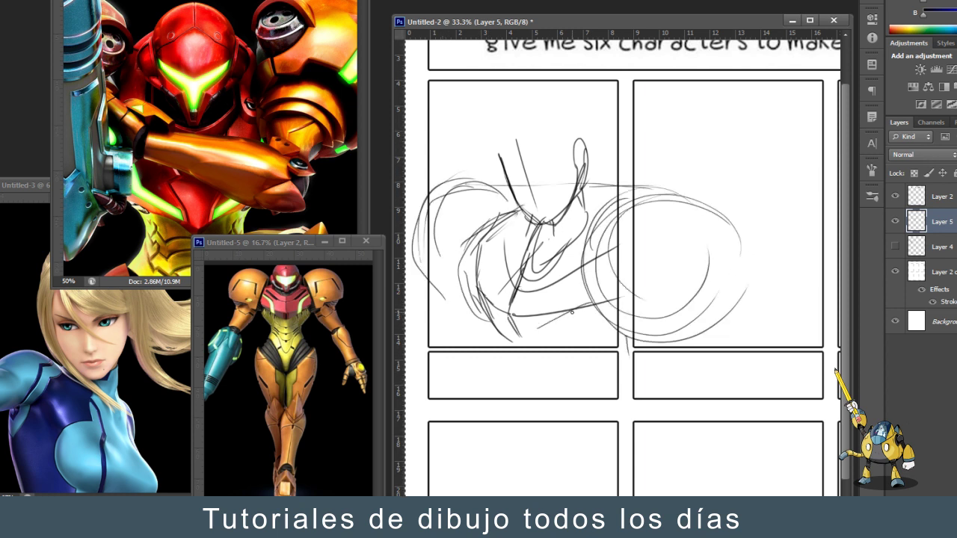
left_click_drag(447, 225, 623, 307)
left_click_drag(465, 308, 618, 261)
left_click_drag(524, 281, 420, 338)
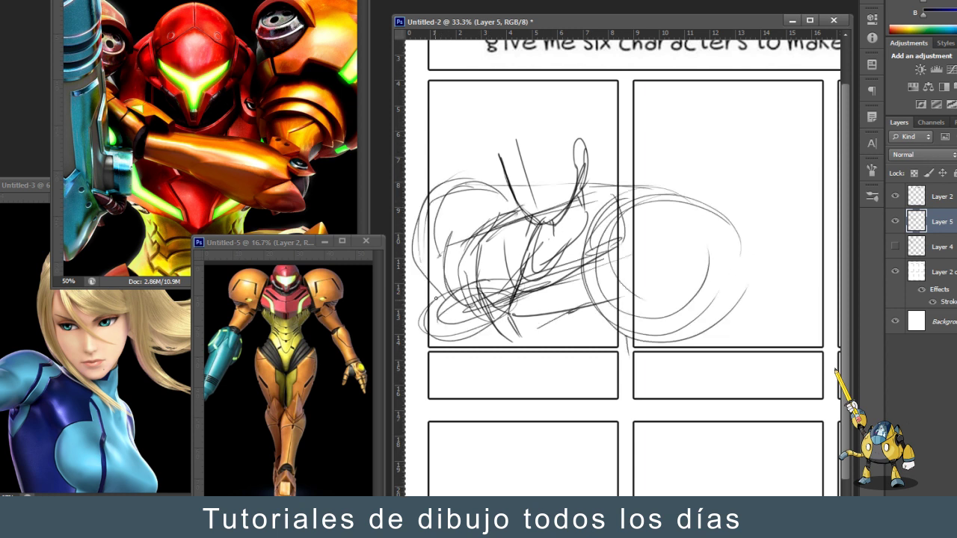
left_click_drag(499, 223, 431, 291)
Sketch a darker shoulder circle and more rough strokes on the figure.
key("ctrl+minus")
left_click_drag(434, 235, 412, 276)
left_click_drag(643, 217, 538, 247)
left_click_drag(512, 289, 449, 247)
mouse_move(419, 217)
left_mouse_down()
mouse_move(554, 262)
mouse_move(486, 337)
left_mouse_up()
left_click_drag(546, 322, 576, 341)
key("ctrl+plus")
Rough in Samus's head and hair with loose strokes.
mouse_move(472, 116)
left_mouse_down()
mouse_move(542, 169)
mouse_move(474, 186)
left_mouse_up()
left_click_drag(468, 89, 494, 247)
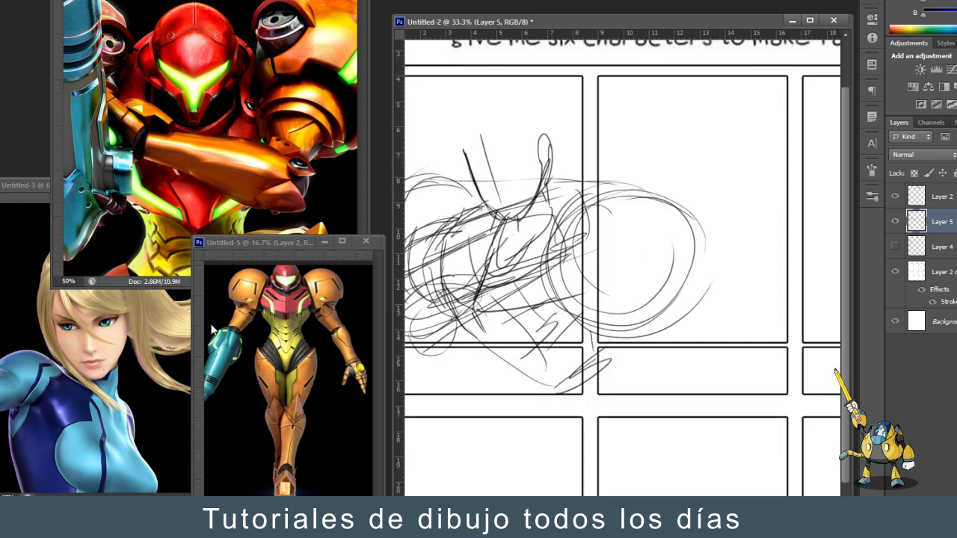
mouse_move(561, 171)
left_mouse_down()
mouse_move(460, 89)
mouse_move(564, 172)
left_mouse_up()
key("ctrl+minus")
key("ctrl+minus")
key("ctrl+plus")
key("ctrl+plus")
key("ctrl+plus")
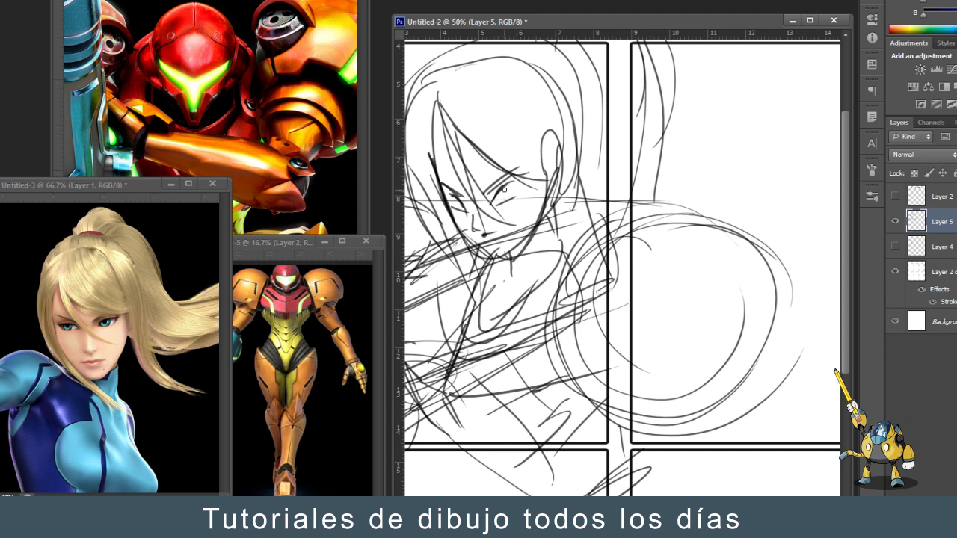
left_click_drag(540, 99, 509, 196)
key("ctrl+minus")
left_click_drag(549, 165, 537, 254)
left_click_drag(550, 118, 472, 178)
left_click_drag(467, 113, 493, 262)
key("ctrl+minus")
Add a curve around the shoulder circle and more shape strokes near the hair.
left_click_drag(598, 207, 628, 303)
left_click_drag(544, 266, 599, 314)
left_click_drag(662, 232, 568, 280)
left_click_drag(418, 187, 606, 192)
mouse_move(534, 101)
left_mouse_down()
mouse_move(471, 134)
mouse_move(516, 187)
left_mouse_up()
key("ctrl+plus")
key("ctrl+plus")
key("ctrl+minus")
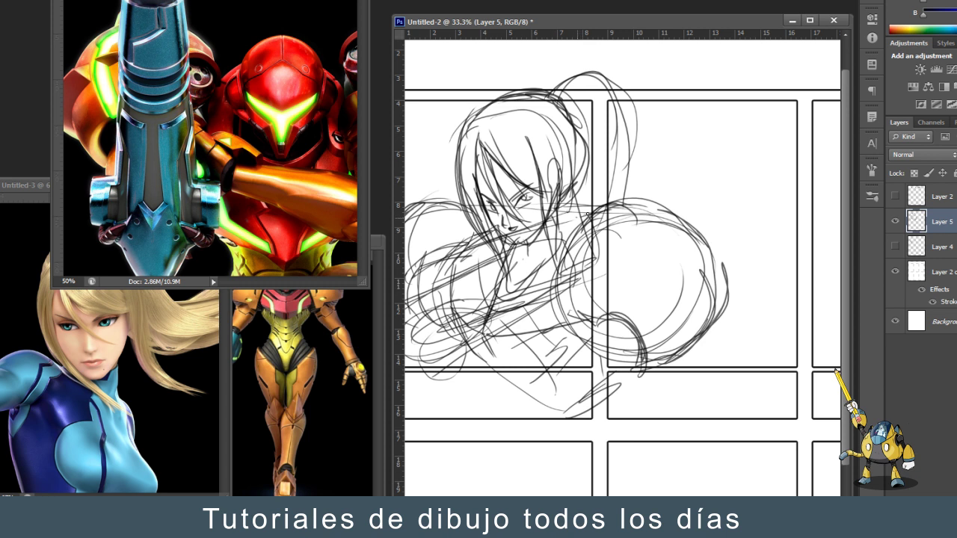
key("ctrl+minus")
key("ctrl+minus")
key("ctrl+minus")
Select the sketch area and darken strokes on the figure's left side.
left_click_drag(496, 193, 615, 231)
right_click(561, 256)
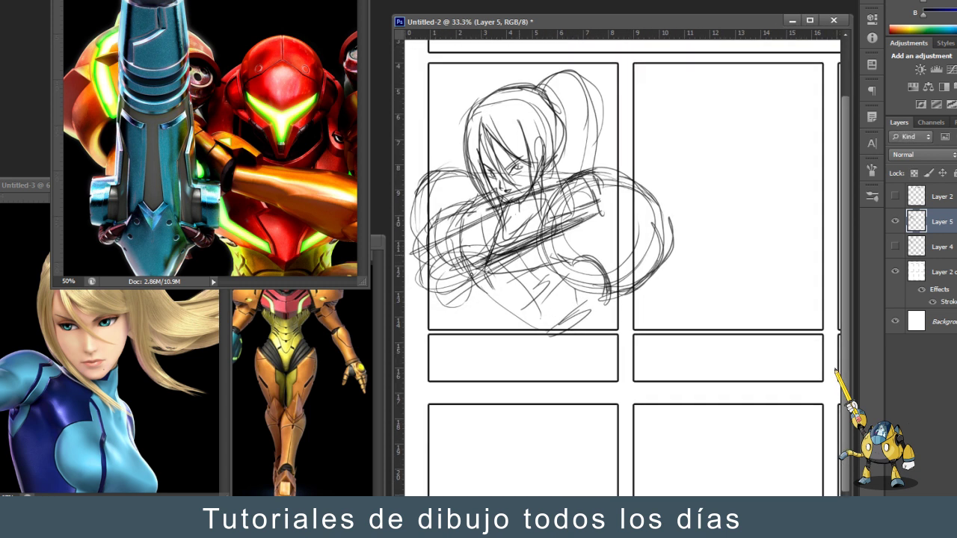
left_click_drag(446, 255, 484, 289)
left_click_drag(483, 214, 422, 296)
mouse_move(413, 252)
left_mouse_down()
mouse_move(459, 229)
mouse_move(457, 169)
left_mouse_up()
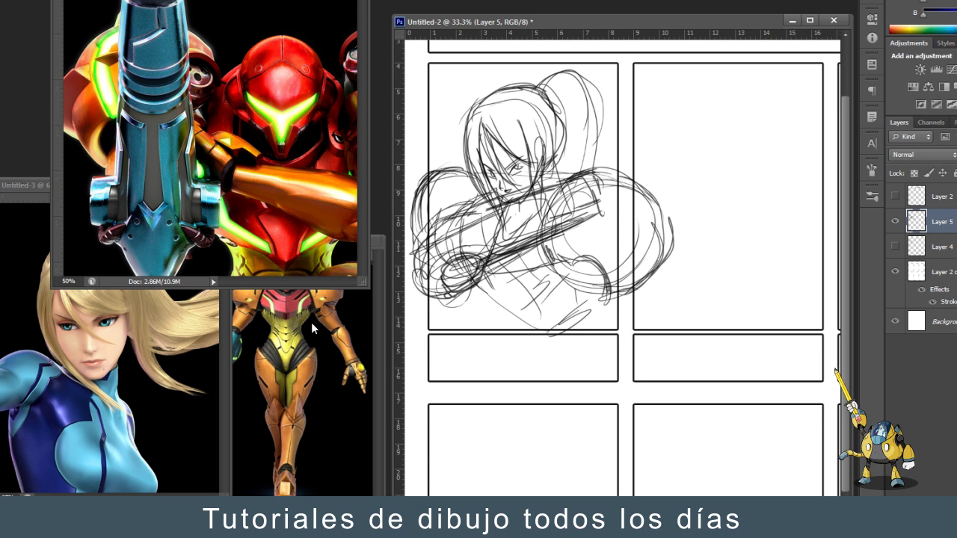
With the armored Samus reference in front, sketch the lower arm and fist.
left_click(312, 324)
left_click_drag(551, 267, 588, 305)
mouse_move(499, 266)
left_mouse_down()
mouse_move(523, 341)
mouse_move(551, 361)
left_mouse_up()
left_click_drag(473, 270, 447, 290)
left_click_drag(579, 206, 606, 196)
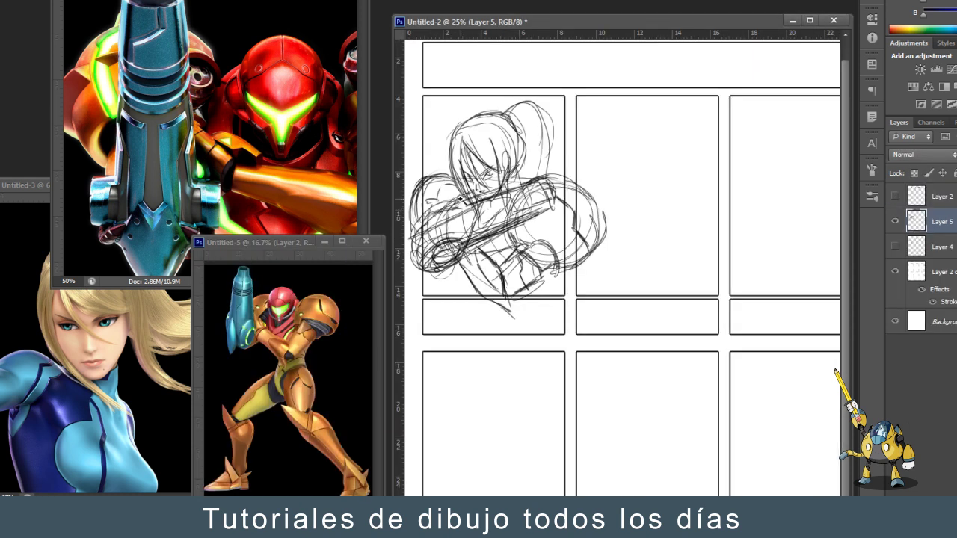
Refine the hair and face, extending the hair down the back.
key("ctrl+plus")
left_click_drag(456, 98, 490, 217)
left_click_drag(493, 149, 554, 187)
left_click_drag(539, 127, 558, 217)
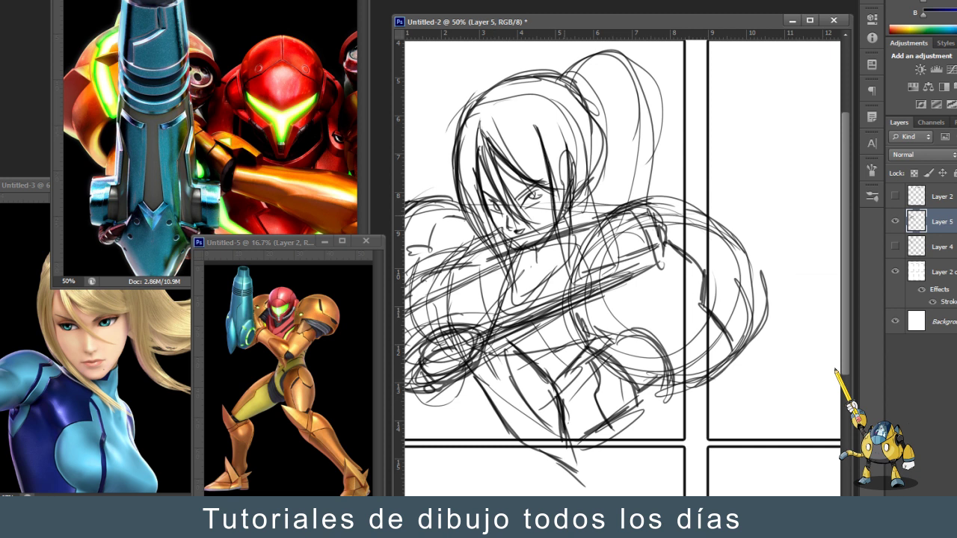
left_click_drag(567, 153, 569, 208)
mouse_move(466, 135)
left_mouse_down()
mouse_move(538, 93)
mouse_move(527, 95)
mouse_move(568, 217)
left_mouse_up()
left_click_drag(460, 183, 482, 247)
key("ctrl+minus")
mouse_move(524, 63)
left_mouse_down()
mouse_move(561, 90)
mouse_move(578, 66)
left_mouse_up()
mouse_move(589, 161)
left_mouse_down()
mouse_move(579, 88)
mouse_move(589, 164)
left_mouse_up()
left_click_drag(585, 114, 563, 183)
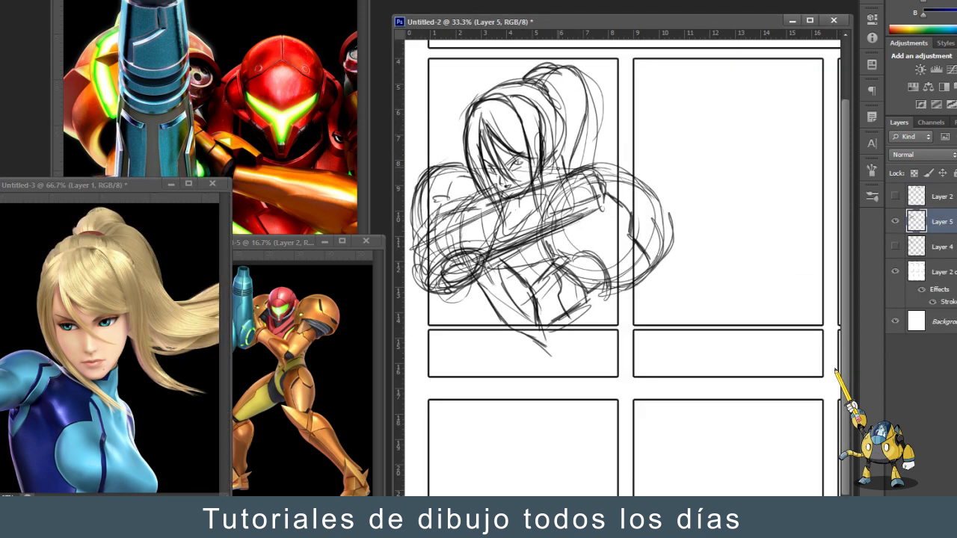
Select the arm sketch and rotate it with Free Transform, then deselect.
left_click_drag(413, 292, 419, 295)
key("ctrl+t")
key("Return")
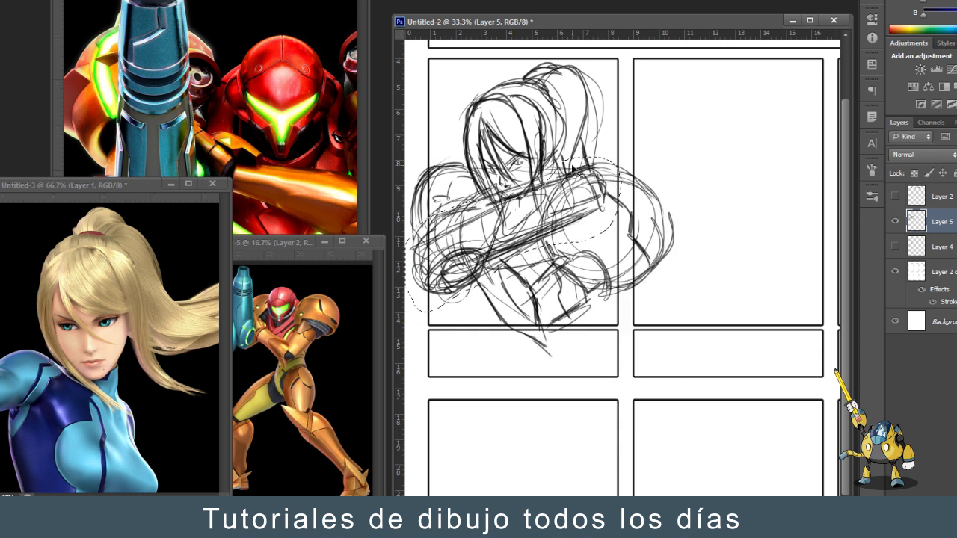
left_click_drag(488, 202, 486, 203)
key("ctrl+t")
left_click_drag(621, 180, 572, 214)
key("Return")
key("ctrl+d")
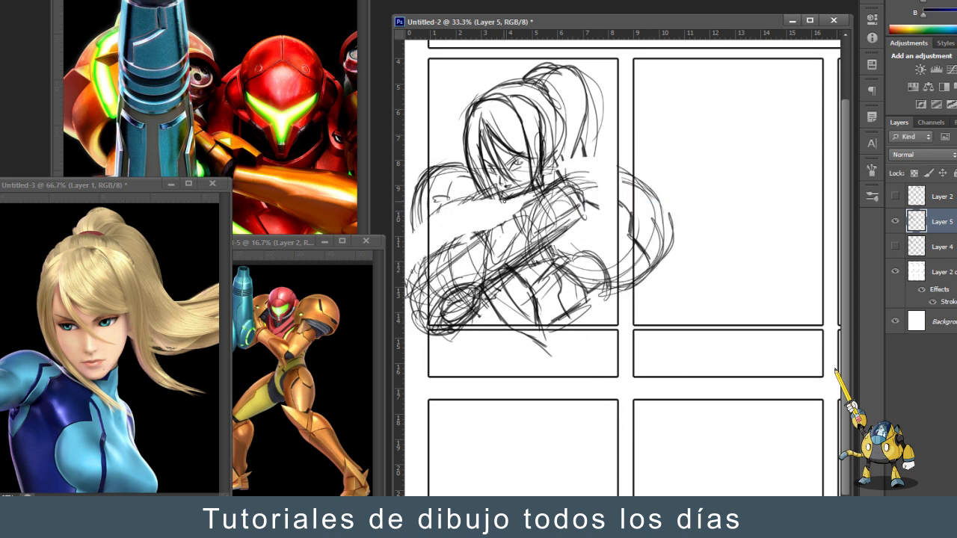
Redraw and darken the lines along the rotated arm cannon.
left_click_drag(495, 205, 452, 243)
left_click_drag(432, 203, 413, 253)
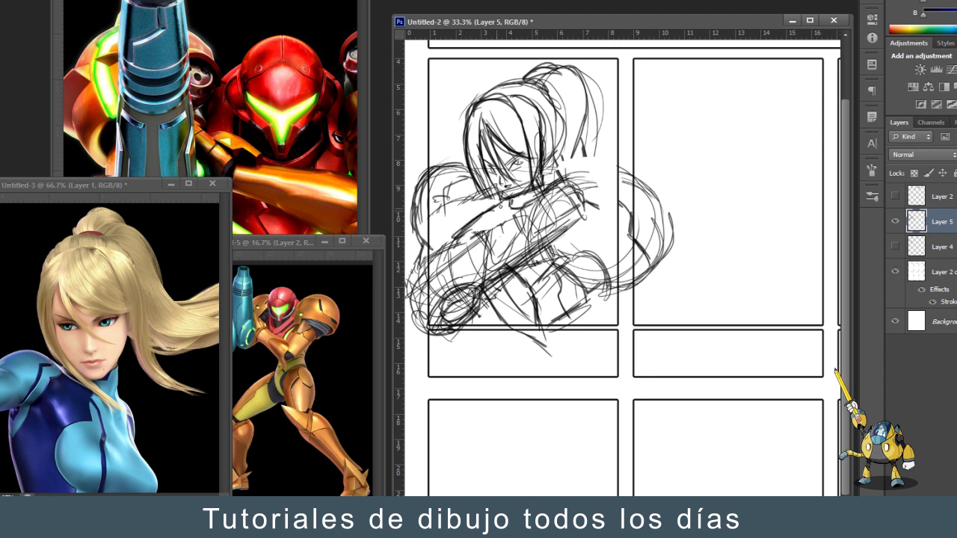
mouse_move(485, 196)
left_mouse_down()
mouse_move(476, 239)
mouse_move(415, 291)
left_mouse_up()
left_click(273, 297)
scroll(479, 246, "down", 1)
left_click_drag(485, 214, 411, 288)
left_click_drag(524, 191, 460, 220)
left_click_drag(535, 234, 479, 275)
left_click_drag(558, 172, 525, 217)
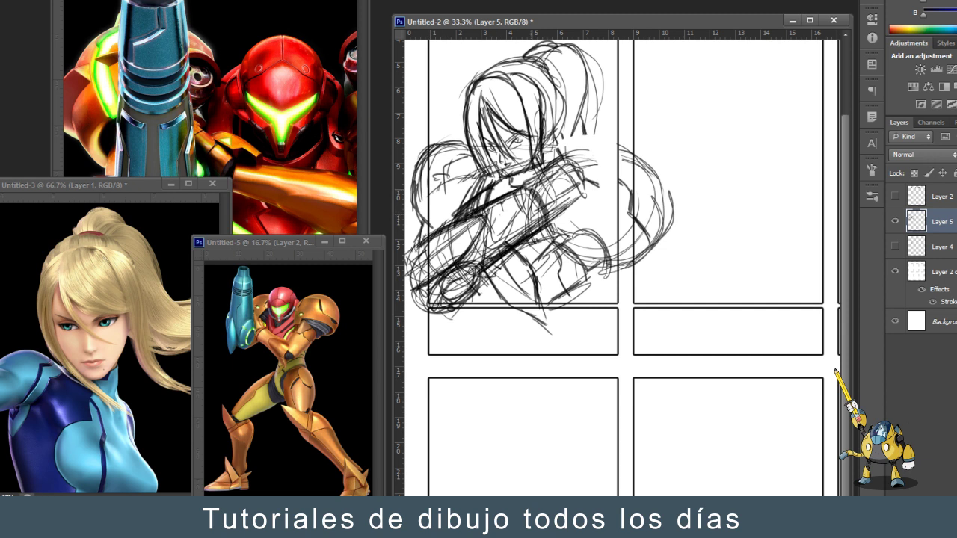
left_click_drag(561, 172, 502, 199)
left_click_drag(573, 204, 528, 235)
left_click_drag(477, 265, 423, 304)
Move the sketch into the middle panel and add more arm strokes.
key("ctrl+minus")
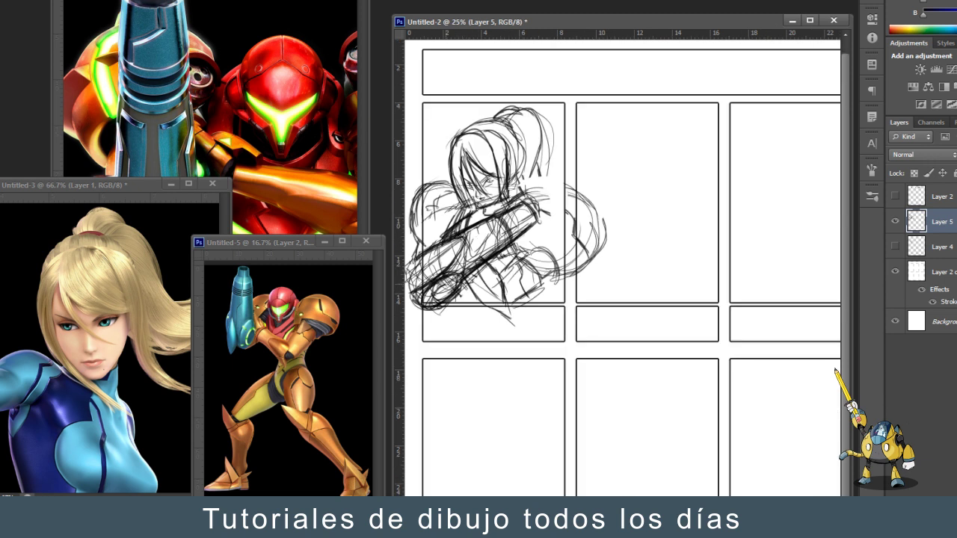
left_click_drag(513, 192, 647, 218)
left_click_drag(563, 259, 528, 297)
left_click_drag(589, 175, 552, 252)
key("ctrl+plus")
key("ctrl+plus")
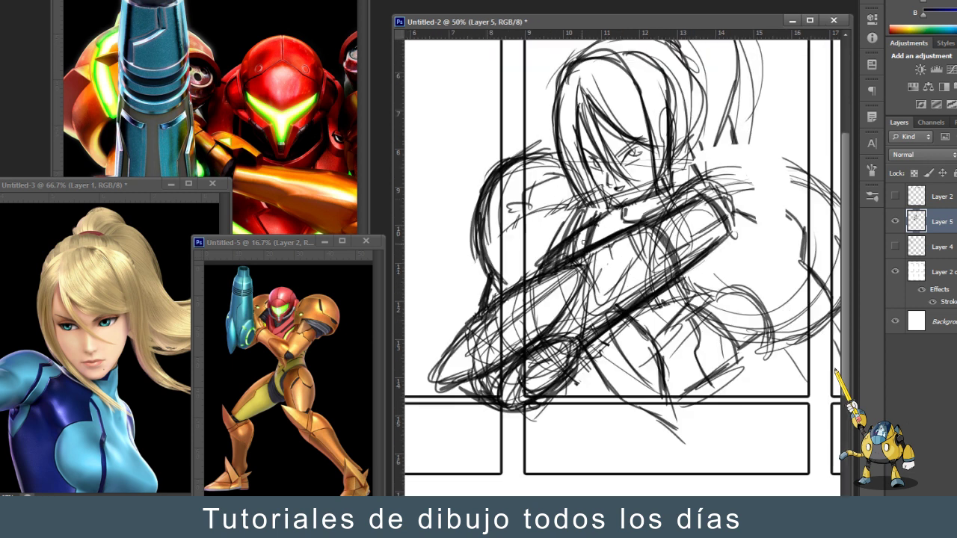
left_click_drag(592, 220, 561, 267)
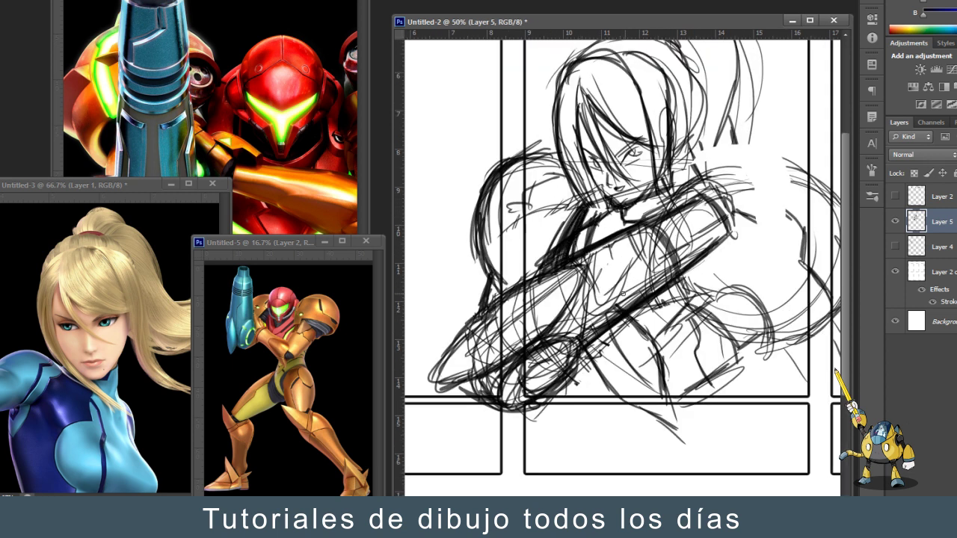
key("ctrl+minus")
key("ctrl+minus")
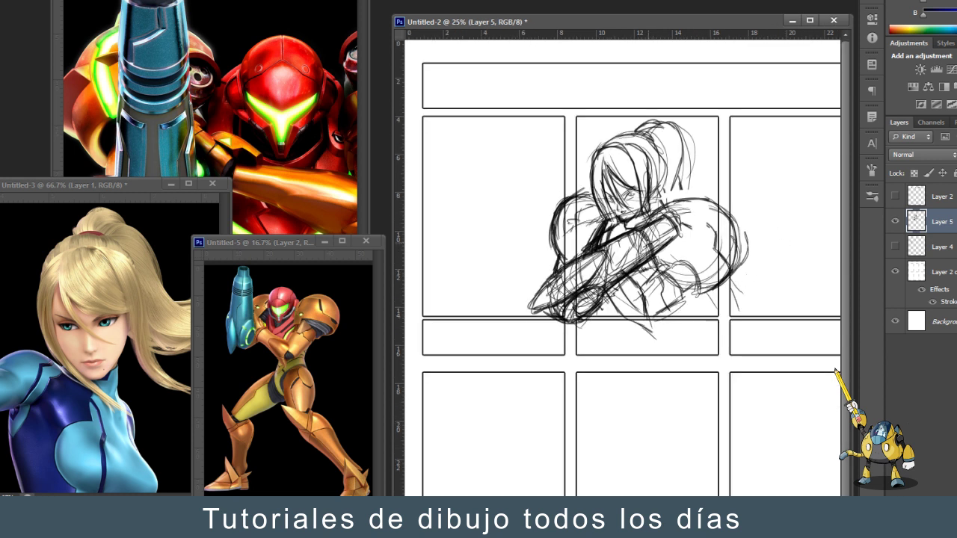
Cut the arm cannon onto its own layer, stand it upright at the left edge.
key("ctrl+plus")
mouse_move(641, 271)
left_mouse_down()
mouse_move(539, 262)
mouse_move(600, 289)
mouse_move(507, 195)
left_mouse_up()
key("ctrl+x")
key("ctrl+v")
key("ctrl+t")
key("Return")
left_click_drag(625, 266, 566, 329)
Outline the shoulder, hatch the collar, and sketch chest and shoulder-pad lines.
left_click_drag(669, 198, 658, 291)
mouse_move(643, 225)
left_mouse_down()
mouse_move(598, 262)
mouse_move(594, 324)
left_mouse_up()
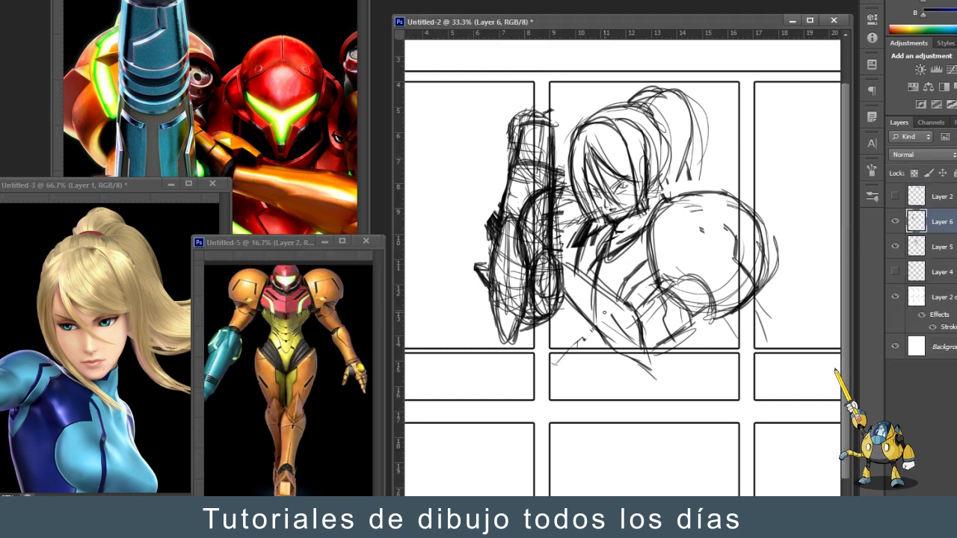
left_click_drag(576, 248, 585, 308)
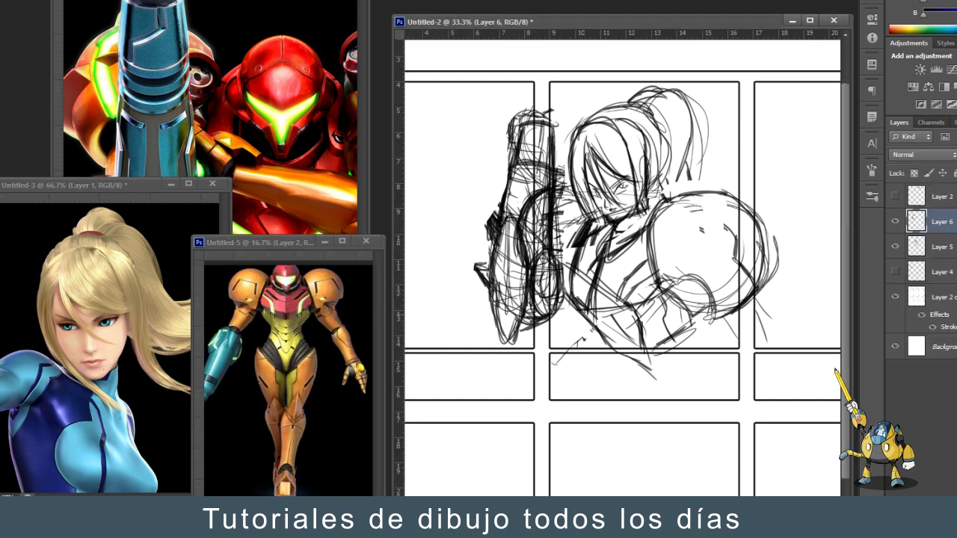
left_click_drag(601, 275, 650, 245)
left_click_drag(594, 236, 588, 269)
mouse_move(706, 217)
left_mouse_down()
mouse_move(731, 233)
mouse_move(661, 224)
mouse_move(745, 196)
left_mouse_up()
Adjust the brush size, return to the body layer, and sketch neck and chest lines.
right_click(612, 197)
key("Escape")
key("alt+bracketleft")
left_click_drag(590, 194, 603, 242)
left_click_drag(637, 196, 648, 250)
mouse_move(576, 276)
left_mouse_down()
mouse_move(599, 261)
mouse_move(590, 287)
mouse_move(633, 339)
left_mouse_up()
left_click_drag(584, 288, 655, 331)
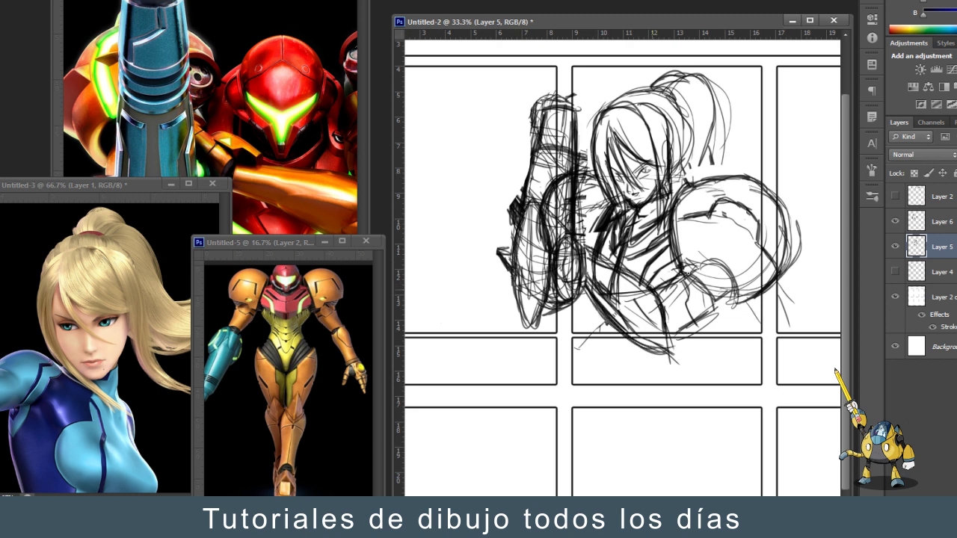
left_click_drag(713, 308, 673, 346)
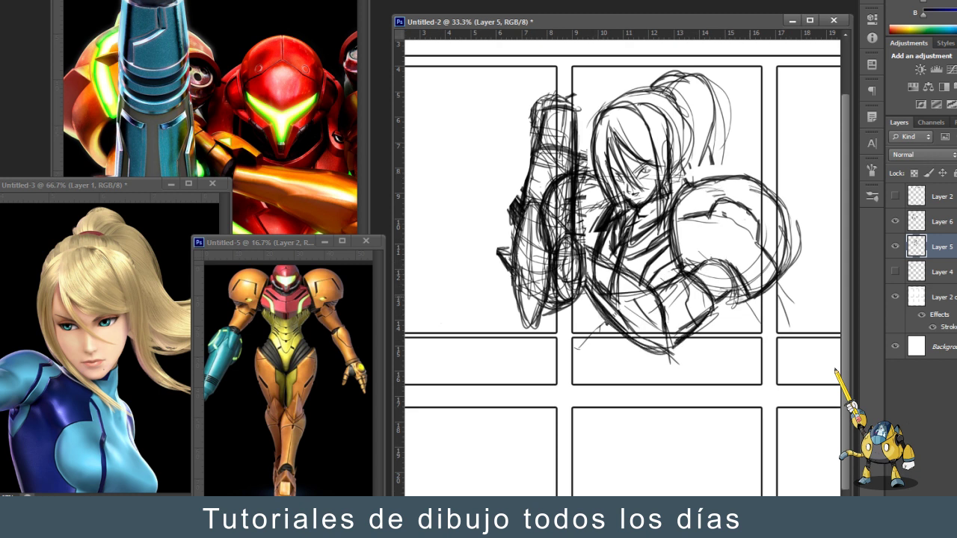
Extend strokes down the lower torso and arm, then begin scaling the figure.
key("ctrl+minus")
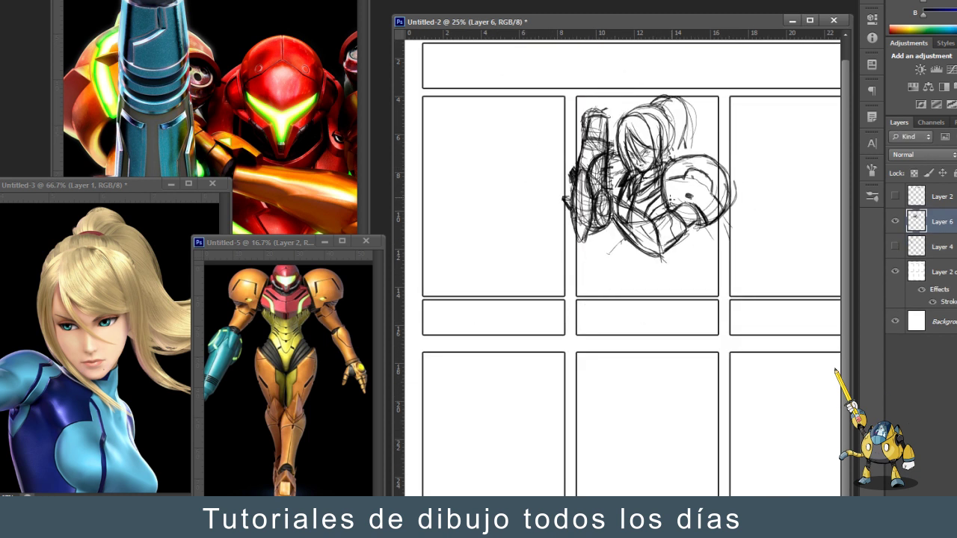
left_click_drag(606, 171, 614, 261)
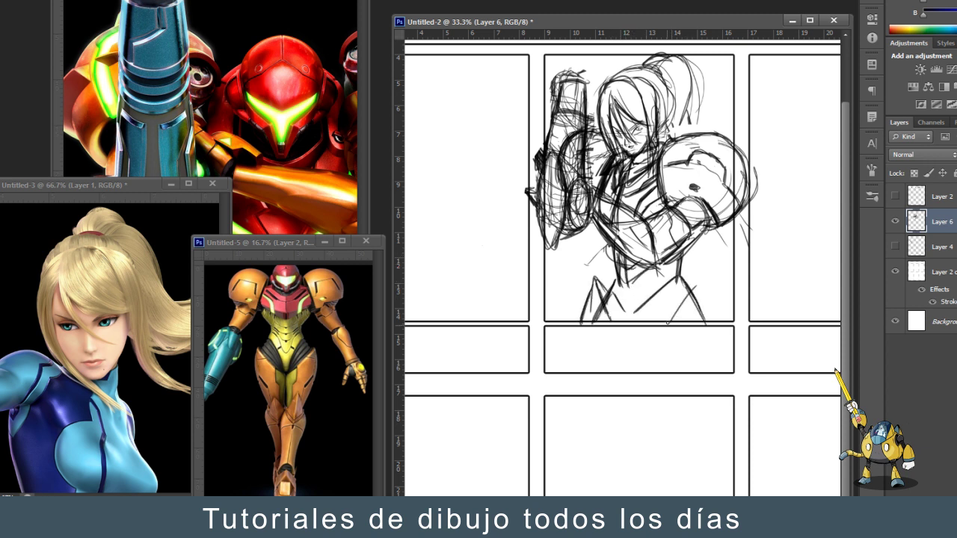
key("ctrl+t")
Enlarge the sketch, clip it to the panel frames, and mask it to the middle panel.
left_click_drag(770, 330, 785, 347)
key("Return")
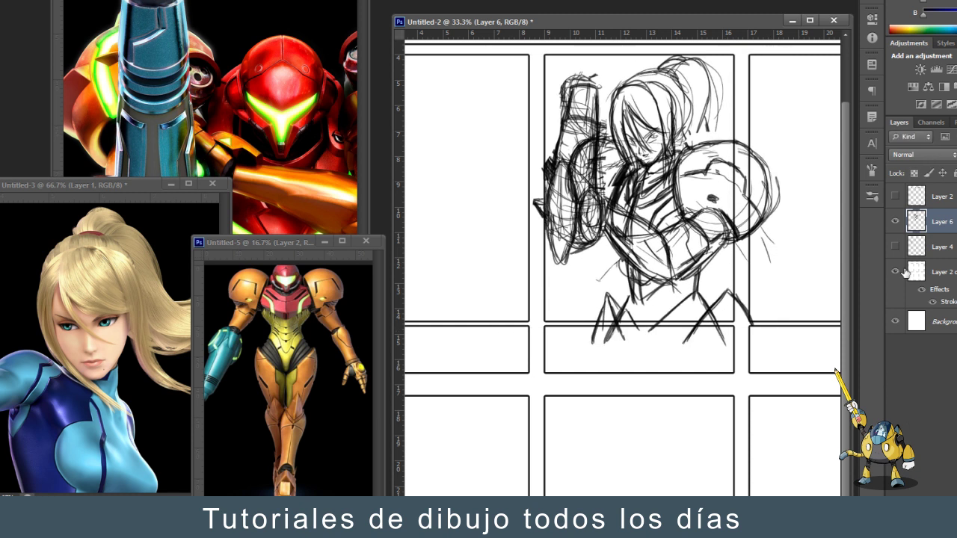
left_click_drag(905, 272, 897, 268)
key("ctrl+alt+g")
left_click_drag(536, 47, 747, 384)
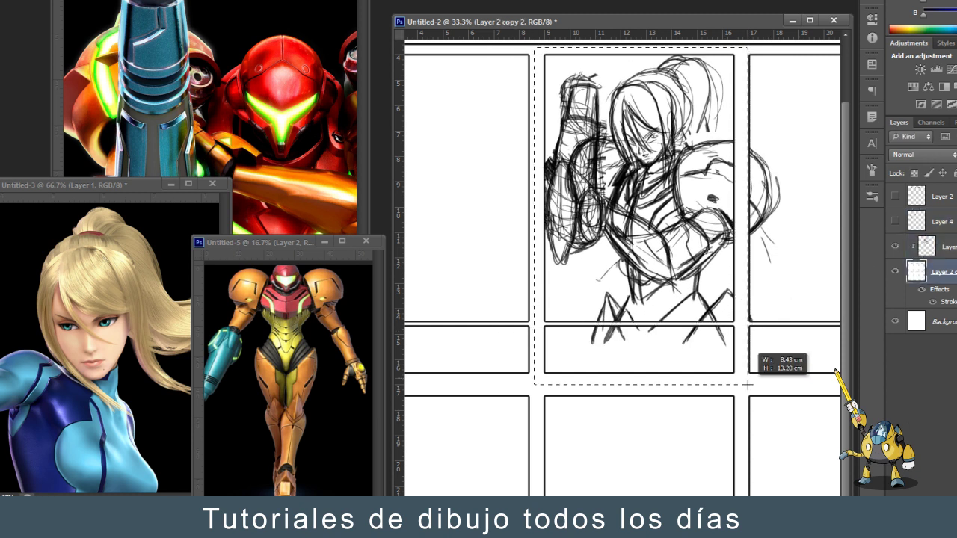
Create and select Layer 7 for inking, size the brush, and lower the sketch's opacity.
right_click(651, 333)
key("Escape")
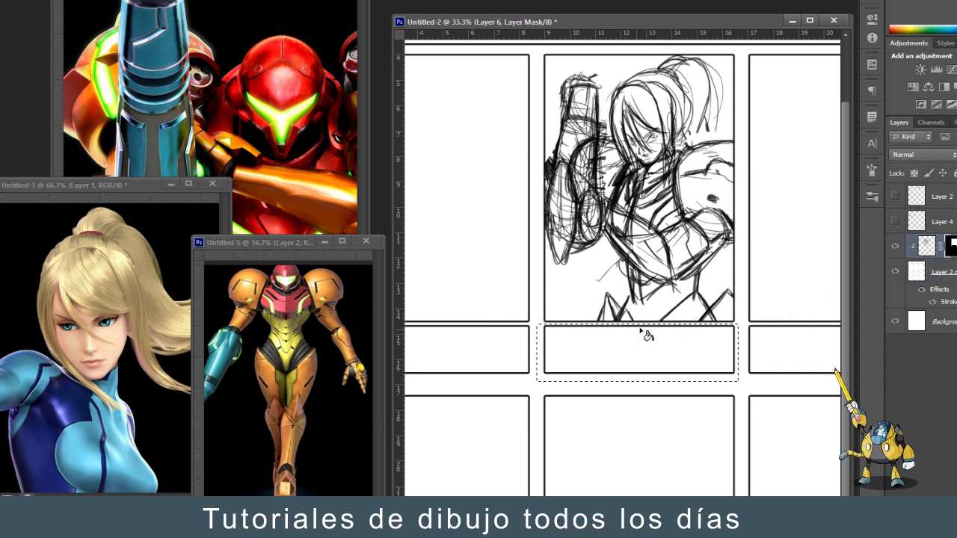
key("ctrl+minus")
key("ctrl+minus")
key("ctrl+plus")
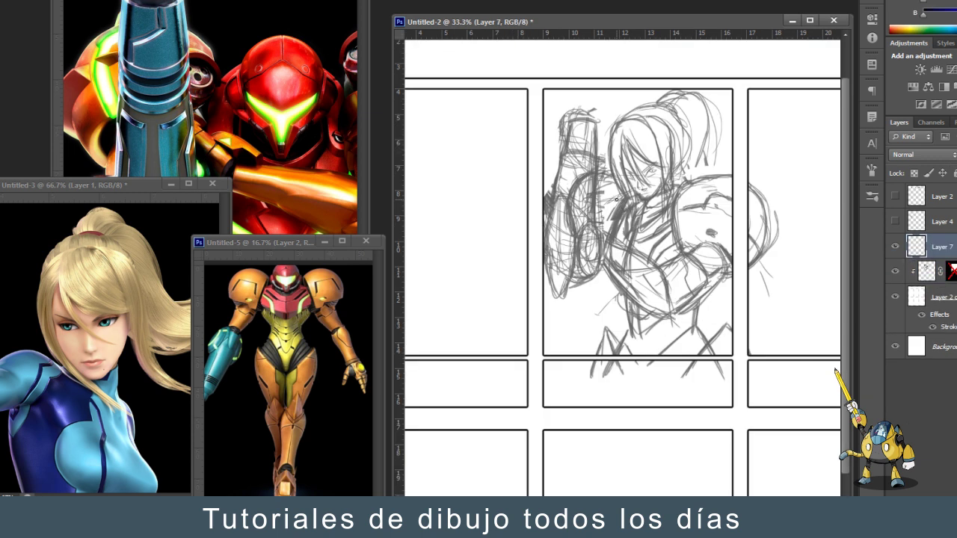
key("ctrl+plus")
left_click(916, 246)
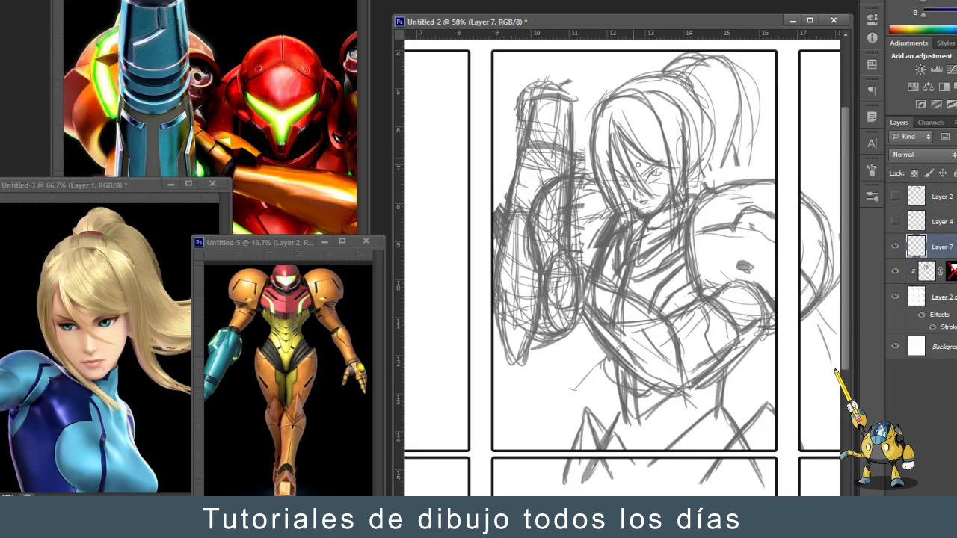
key("ctrl+plus")
right_click(628, 154)
key("Escape")
left_click(909, 269)
Fade the sketch to a lower opacity and ink trial eye, eyelid and nose strokes.
key("5")
left_click(917, 246)
key("ctrl+plus")
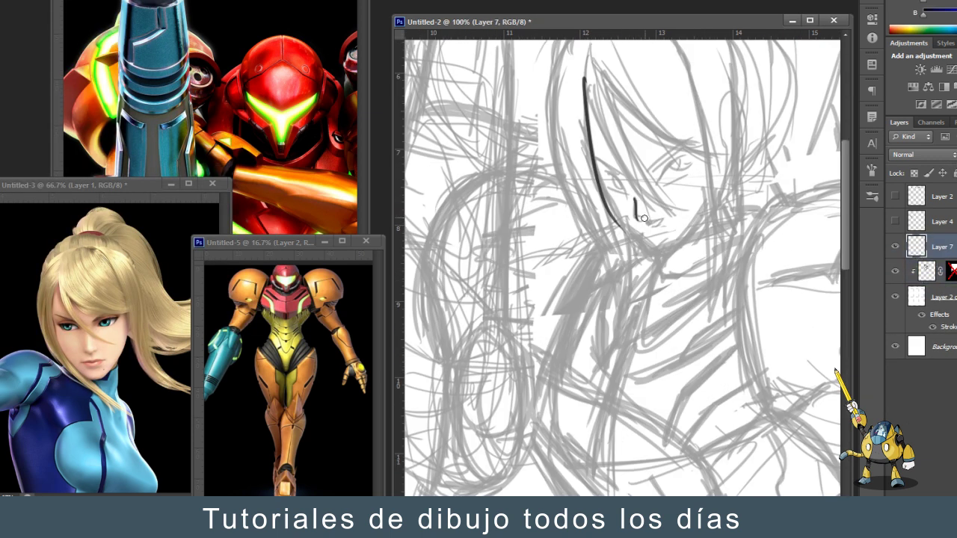
left_click_drag(659, 182, 686, 155)
mouse_move(606, 170)
left_mouse_down()
mouse_move(623, 187)
mouse_move(688, 144)
left_mouse_up()
left_click_drag(634, 202, 633, 214)
Resize the brush, ink a left hair curve and eye lines, then undo the last stroke.
right_click(653, 222)
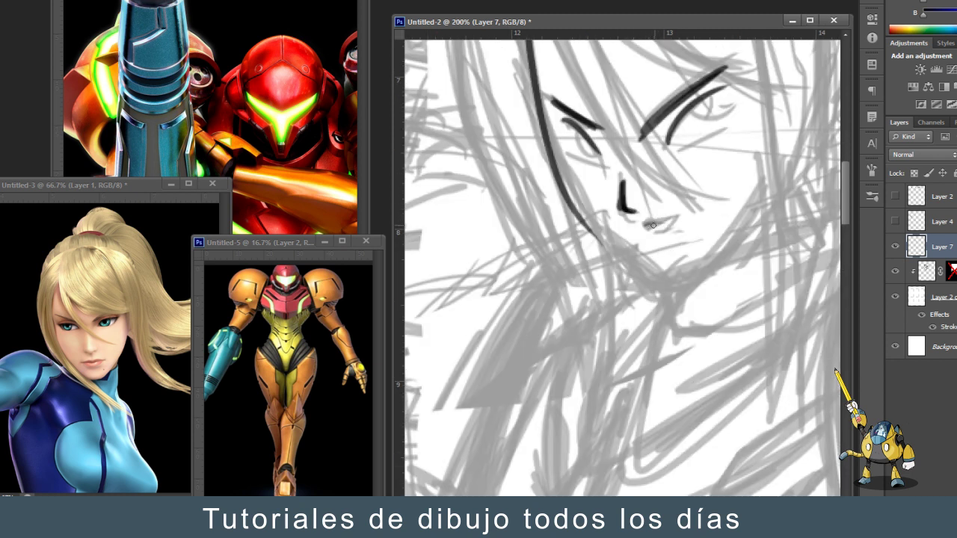
left_click_drag(613, 108, 622, 121)
right_click(640, 150)
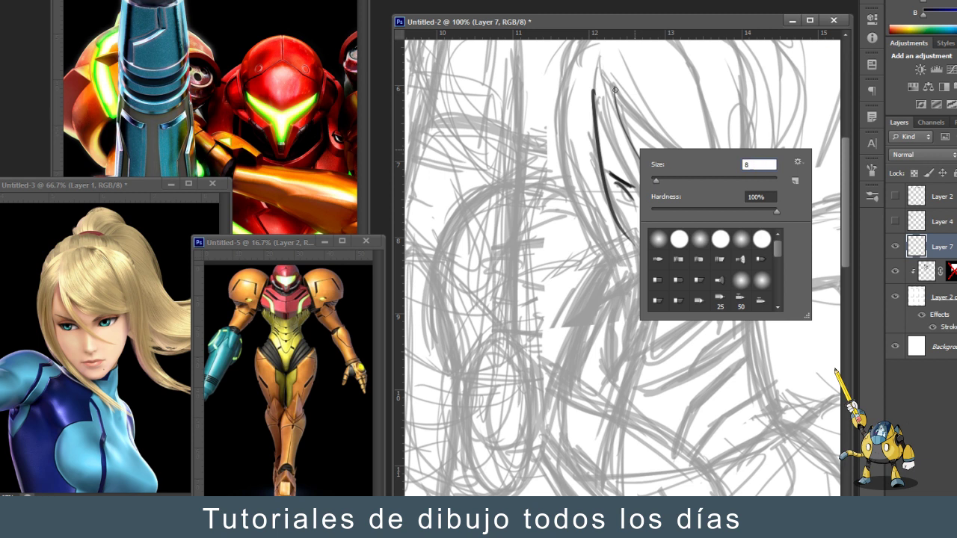
scroll(620, 127, "down", 1)
left_click_drag(618, 84, 603, 153)
mouse_move(600, 125)
left_mouse_down()
mouse_move(647, 212)
mouse_move(682, 179)
mouse_move(638, 178)
left_mouse_up()
key("ctrl+z")
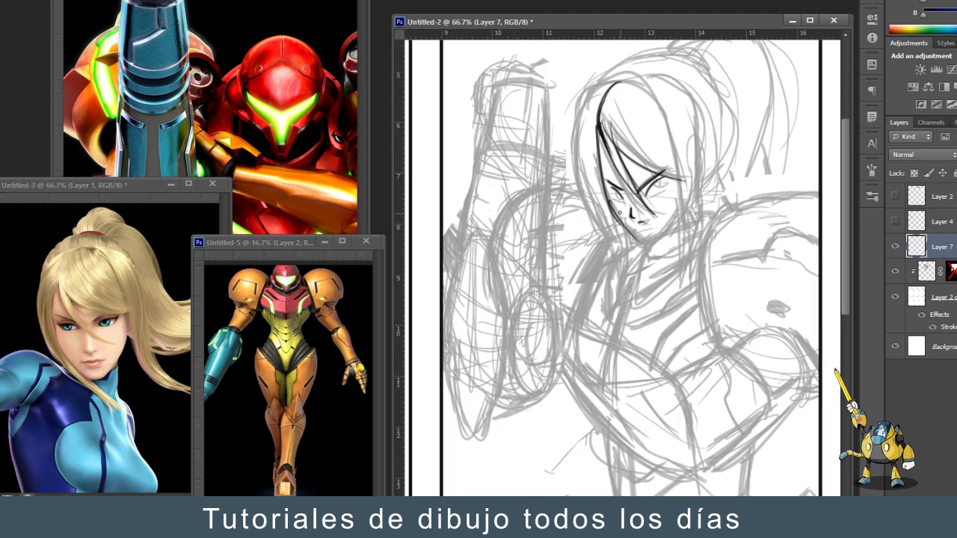
On Layer 2 copy 2, ink trial hair-edge and top-of-hair arc strokes.
key("alt+bracketleft")
key("alt+bracketleft")
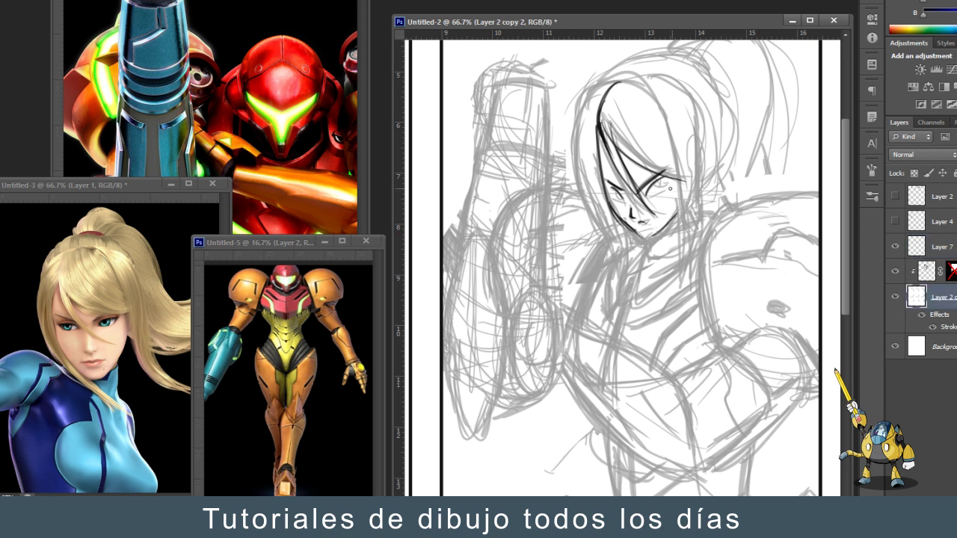
mouse_move(605, 84)
left_mouse_down()
mouse_move(577, 200)
mouse_move(621, 265)
left_mouse_up()
left_click_drag(592, 199, 625, 289)
key("ctrl+z")
mouse_move(628, 82)
left_mouse_down()
mouse_move(675, 133)
mouse_move(682, 253)
left_mouse_up()
left_click_drag(593, 96, 662, 49)
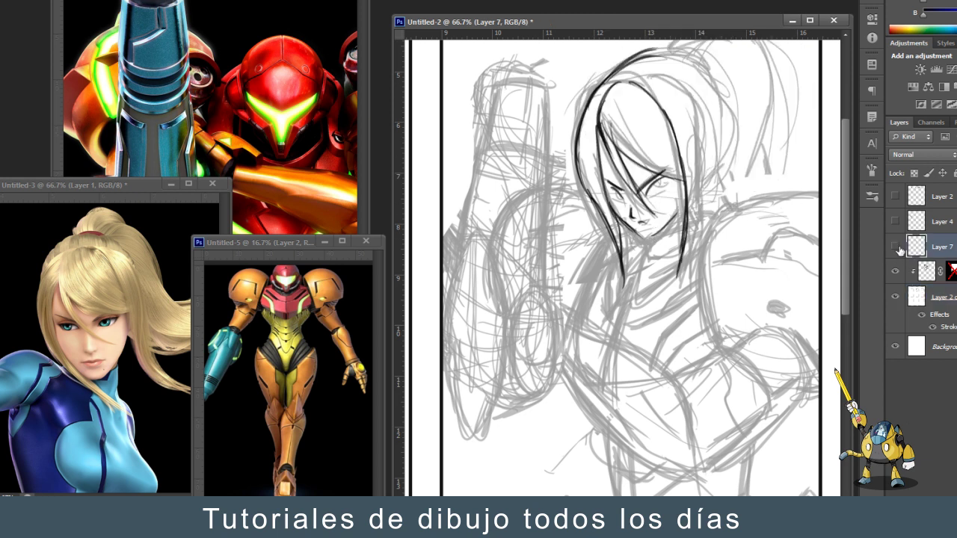
Step backward through history to remove all the trial hair and face strokes.
key("ctrl+alt+z")
key("ctrl+alt+z")
right_click(608, 254)
key("Escape")
key("ctrl+alt+z")
key("ctrl+alt+z")
right_click(692, 228)
key("Return")
right_click(632, 246)
key("Return")
key("ctrl+alt+z")
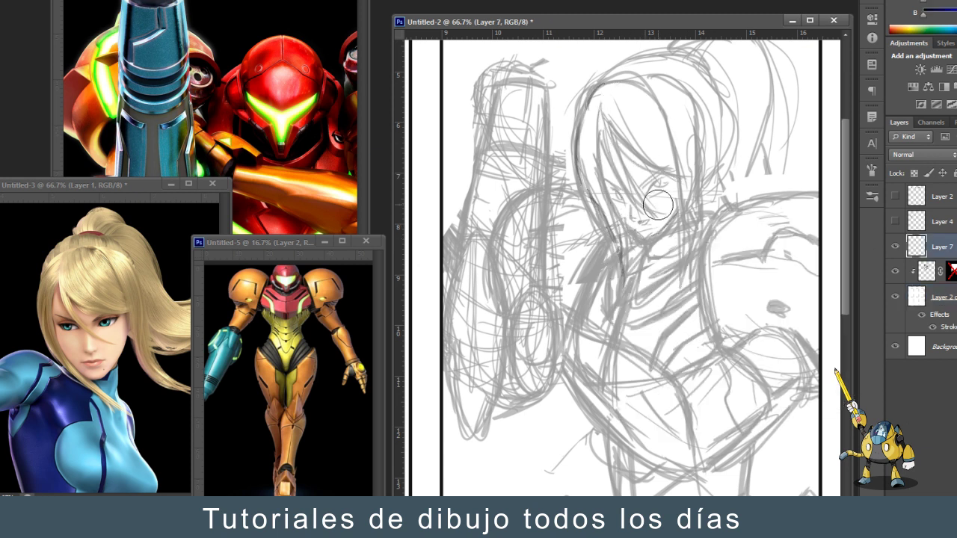
At 200% zoom, ink both eyelids and an L-shaped nose line.
key("ctrl+plus")
key("ctrl+plus")
left_click_drag(588, 191, 627, 235)
mouse_move(685, 215)
left_mouse_down()
mouse_move(756, 157)
mouse_move(773, 182)
left_mouse_up()
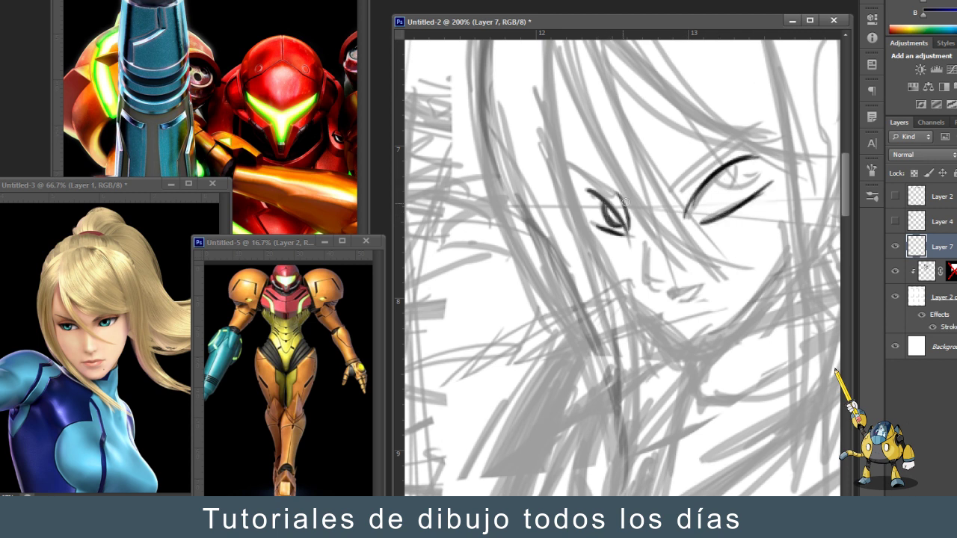
left_click_drag(574, 165, 648, 271)
key("ctrl+z")
mouse_move(642, 236)
left_mouse_down()
mouse_move(645, 281)
mouse_move(662, 284)
left_mouse_up()
right_click(673, 237)
key("Escape")
left_click_drag(653, 193, 668, 274)
Lasso and transform the right eye into a better position, then redraw its lids.
left_click_drag(696, 224, 786, 146)
key("ctrl+t")
left_click_drag(756, 179, 771, 170)
key("Return")
left_click_drag(688, 188, 764, 130)
mouse_move(711, 217)
left_mouse_down()
mouse_move(772, 184)
mouse_move(751, 196)
left_mouse_up()
Refine the right eye with a darker, thicker upper lid and a closing lower-lid curve.
right_click(645, 214)
key("Escape")
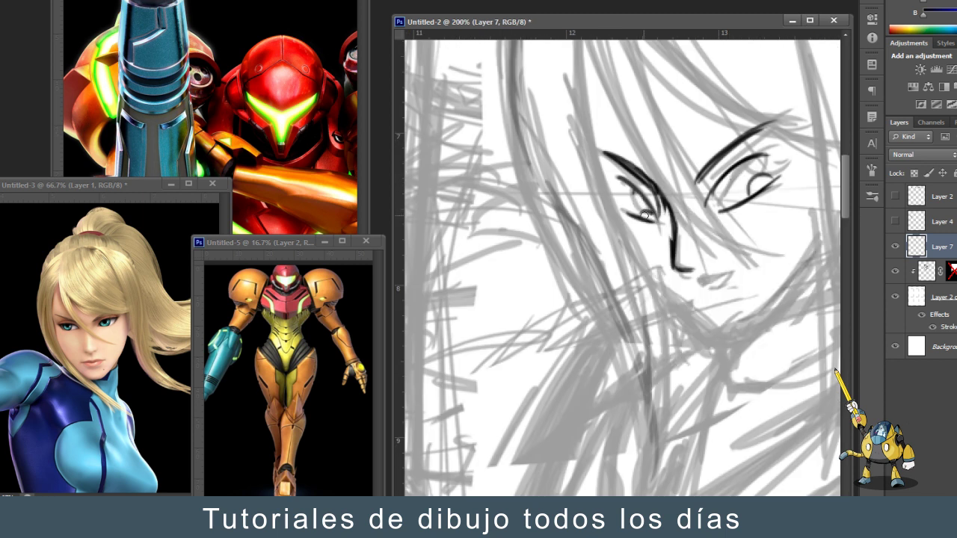
mouse_move(764, 159)
left_mouse_down()
mouse_move(766, 187)
mouse_move(729, 208)
left_mouse_up()
left_click_drag(619, 231, 627, 237)
left_click_drag(733, 202, 742, 192)
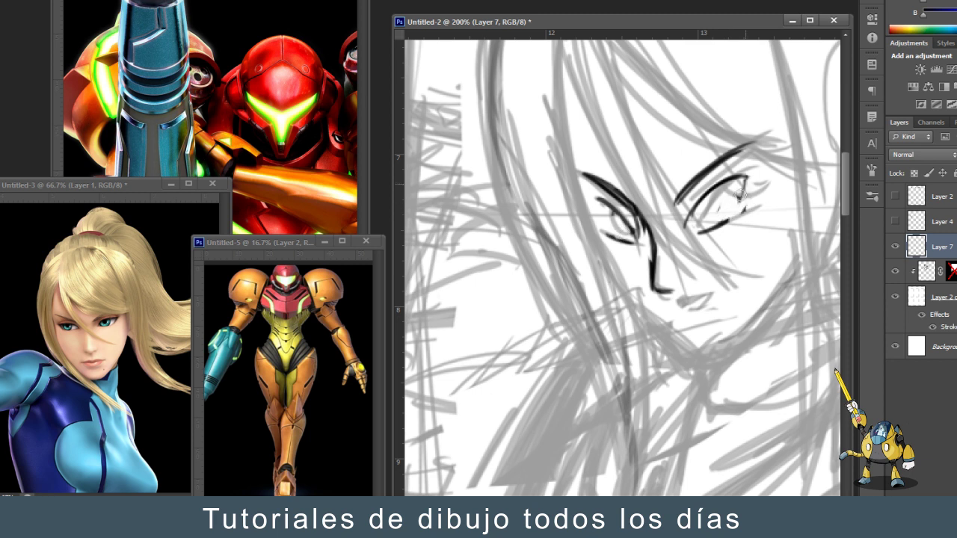
mouse_move(692, 222)
left_mouse_down()
mouse_move(736, 180)
mouse_move(699, 222)
left_mouse_up()
left_click_drag(746, 186, 700, 232)
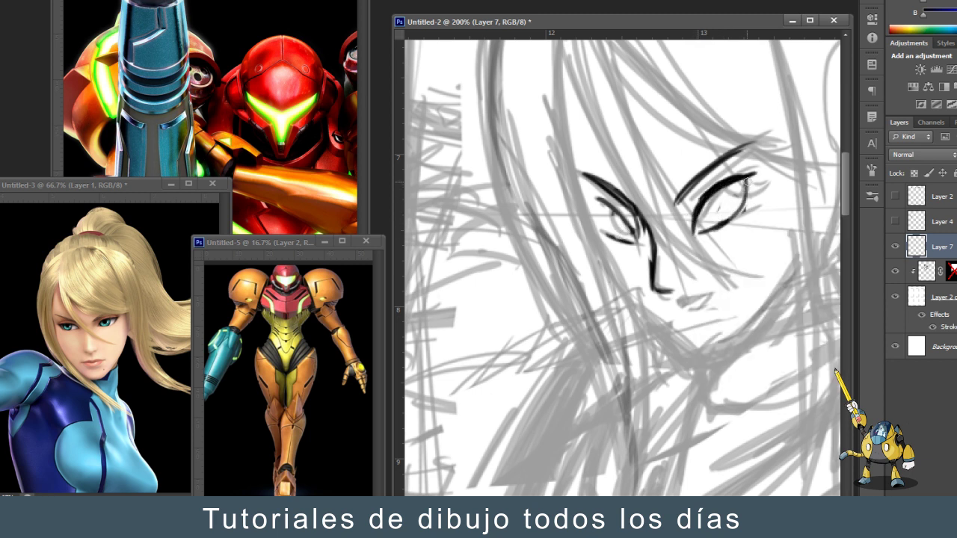
Erase stray marks around the eyes and nose, then ink the right iris and pupil.
key("e")
left_click_drag(602, 209, 636, 232)
left_click_drag(721, 203, 736, 193)
key("e")
mouse_move(662, 287)
left_mouse_down()
mouse_move(631, 203)
mouse_move(621, 224)
left_mouse_up()
key("ctrl+minus")
scroll(603, 139, "down", 2)
Ink the hair down the left side and strands beside the left eye.
mouse_move(703, 206)
left_mouse_down()
mouse_move(603, 139)
mouse_move(676, 79)
left_mouse_up()
left_click_drag(606, 88, 565, 166)
left_click_drag(575, 127, 563, 205)
key("ctrl+minus")
left_click_drag(598, 178, 646, 244)
key("ctrl+plus")
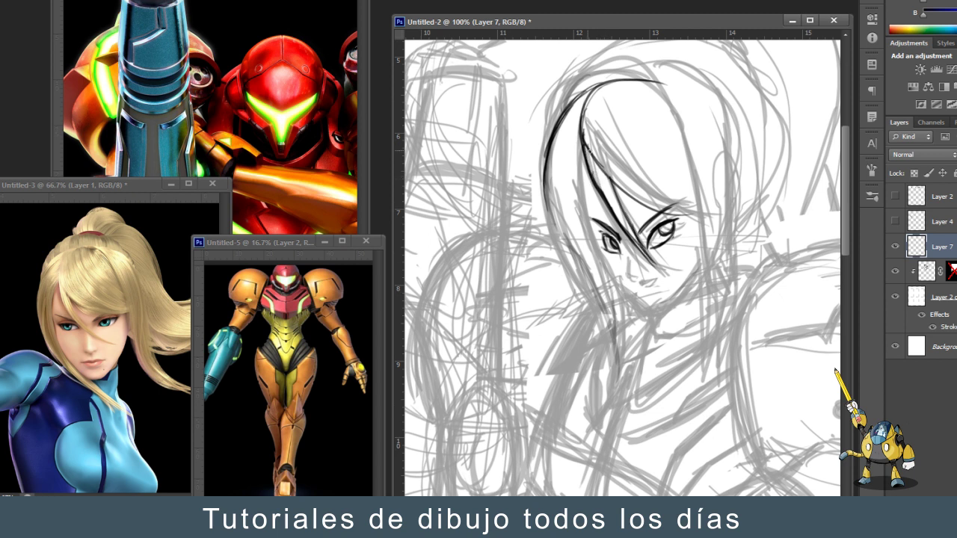
left_click_drag(588, 105, 607, 198)
left_click_drag(645, 246, 617, 196)
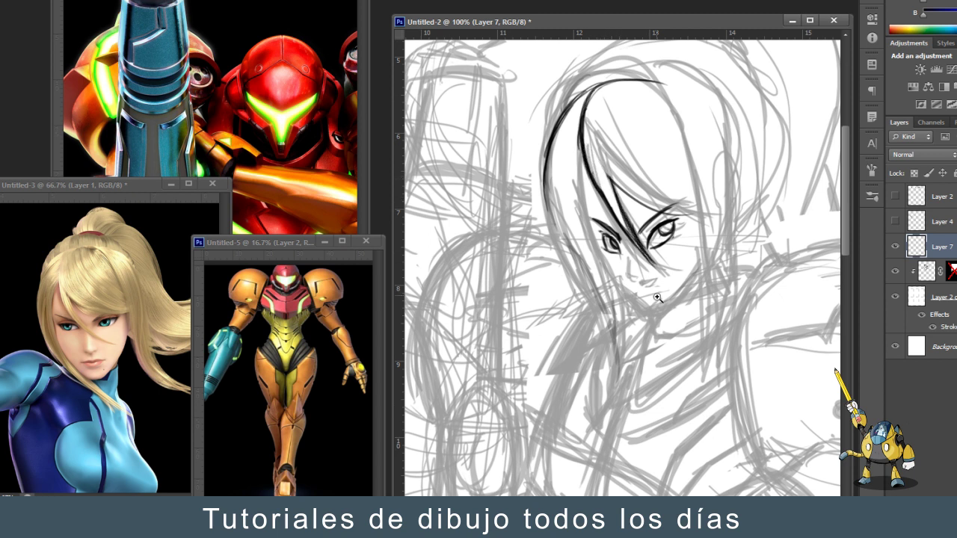
Ink the cheek and chin line, darken the right jaw, and adjust the nose stroke.
left_click(658, 297)
left_click_drag(527, 142, 587, 279)
left_click(579, 246, "alt")
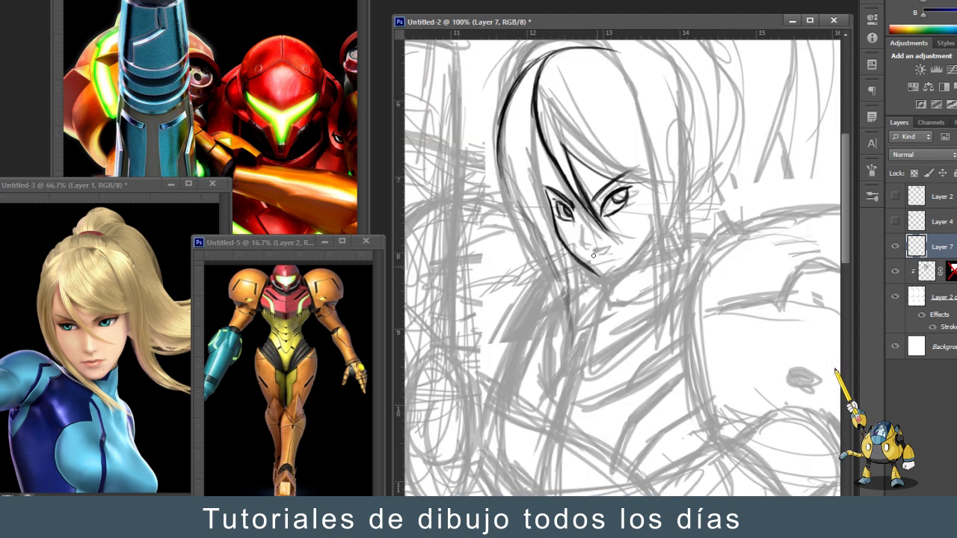
left_click_drag(655, 210, 632, 263)
key("ctrl+plus")
left_click_drag(570, 219, 585, 264)
key("ctrl+minus")
key("ctrl+t")
key("Return")
Ink the left hair and cheek outline extending down past the chin.
left_click_drag(543, 147, 564, 251)
left_click_drag(504, 112, 516, 223)
left_click_drag(504, 150, 565, 322)
left_click_drag(557, 226, 570, 286)
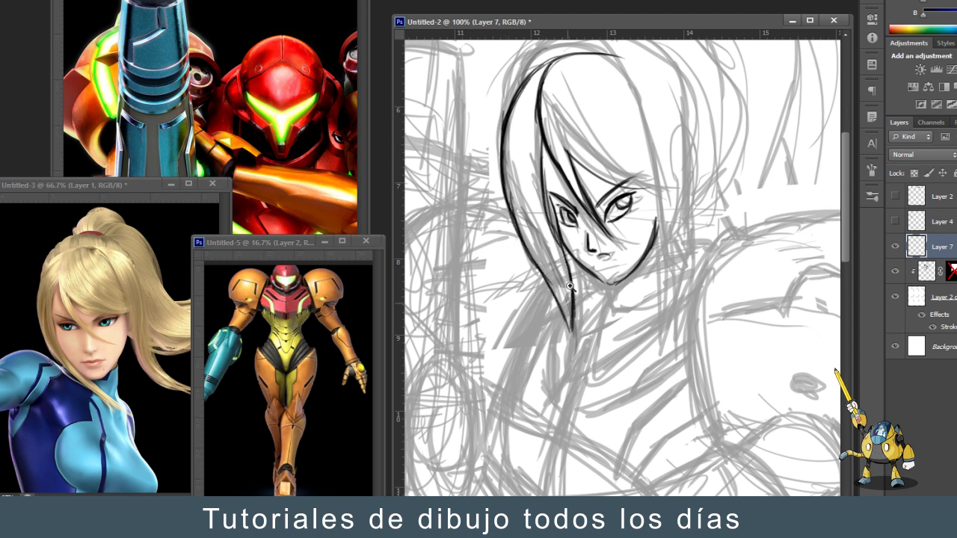
key("ctrl+0")
Review the face at a wider zoom and reselect Layer 7 for inking.
right_click(551, 217)
key("Escape")
scroll(593, 259, "up", 2)
key("alt+bracketleft")
key("alt+bracketleft")
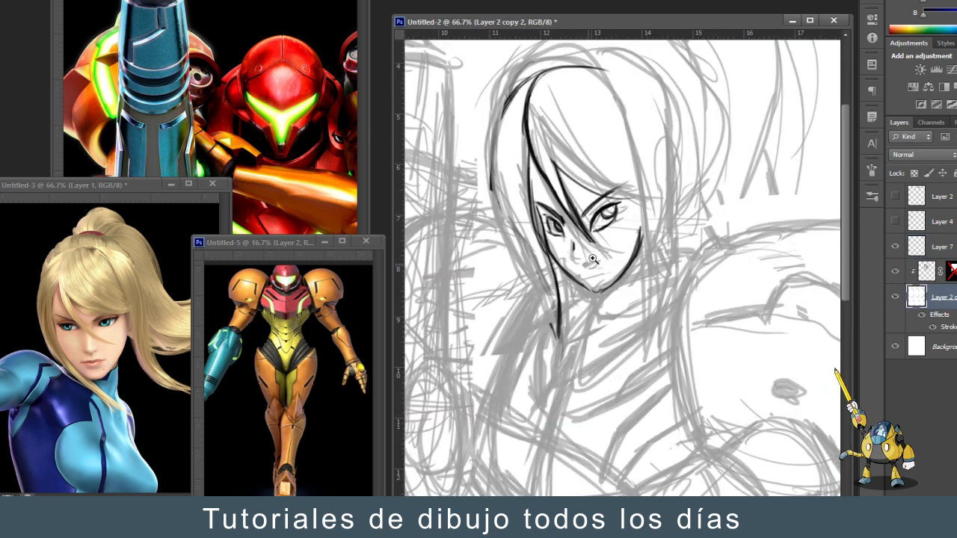
scroll(593, 259, "up", 2)
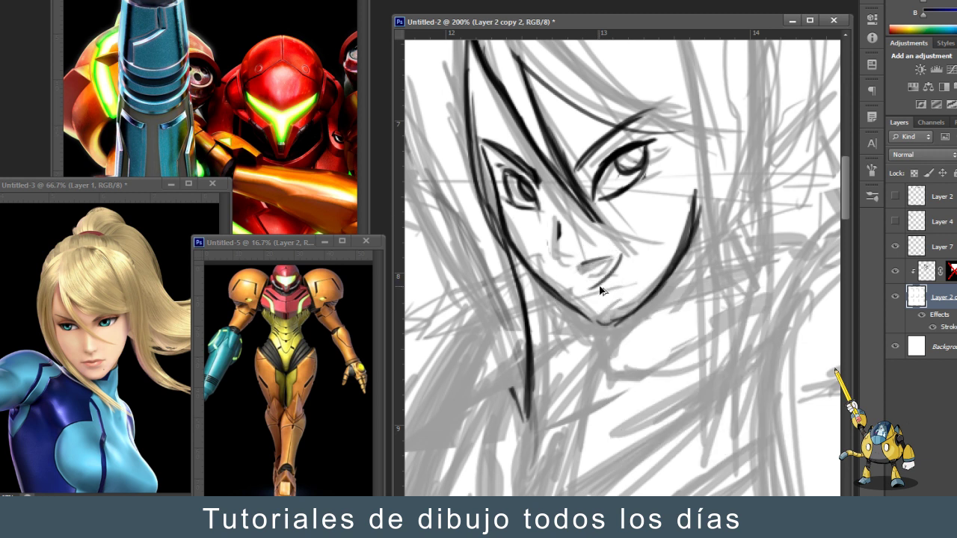
key("alt+bracketright")
key("alt+bracketright")
Darken the right eye's iris and upper lid, then ink the hair and right jaw line.
left_click_drag(612, 169, 644, 163)
left_click_drag(619, 148, 649, 139)
key("ctrl+minus")
key("ctrl+minus")
mouse_move(521, 61)
left_mouse_down()
mouse_move(569, 147)
mouse_move(603, 262)
left_mouse_up()
left_click_drag(580, 149, 604, 263)
left_click_drag(543, 60, 592, 181)
key("ctrl+plus")
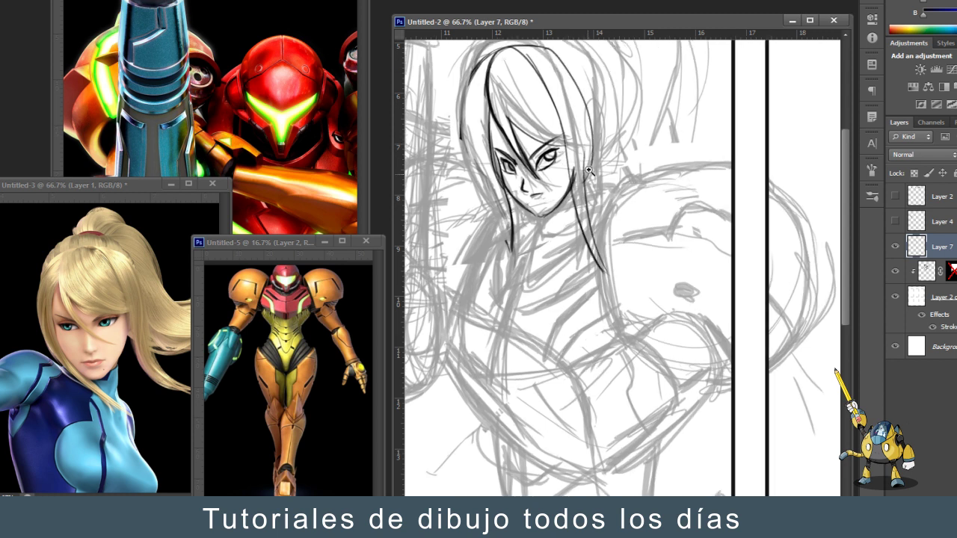
key("ctrl+plus")
Add hair strands beside the face and touch up the right hair line.
left_click_drag(603, 119, 573, 155)
key("ctrl+z")
left_click_drag(603, 93, 584, 183)
left_click_drag(552, 148, 537, 248)
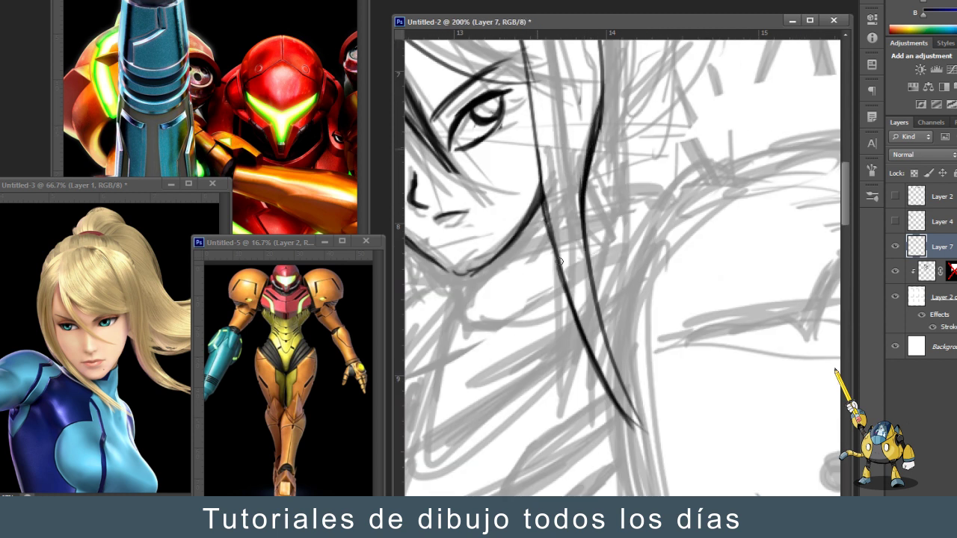
key("ctrl+minus")
left_click_drag(573, 111, 575, 185)
left_click_drag(559, 234, 591, 312)
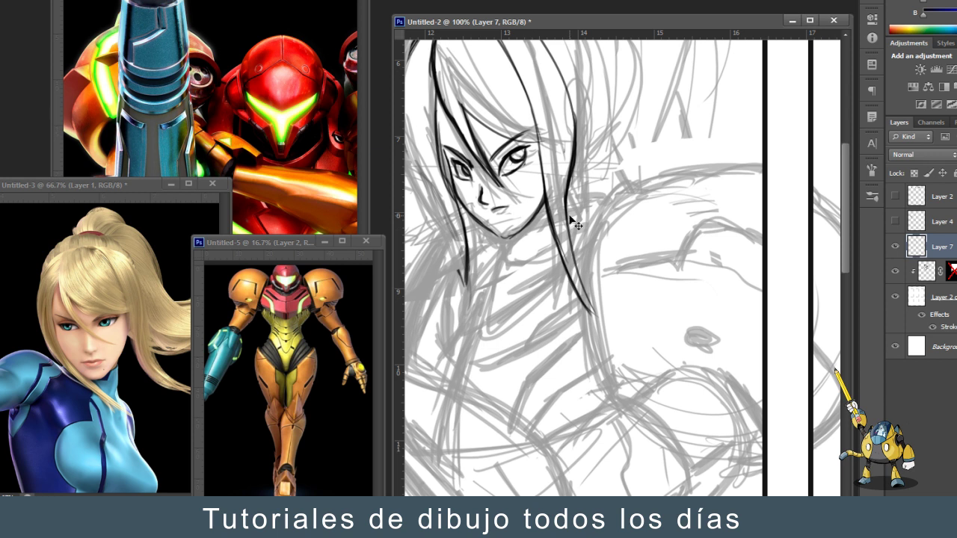
key("ctrl+minus")
Ink the left hair outline down to the shoulder and the arc across the top.
left_click_drag(465, 113, 510, 284)
mouse_move(476, 128)
left_mouse_down()
mouse_move(554, 85)
mouse_move(490, 123)
mouse_move(603, 147)
mouse_move(595, 229)
mouse_move(509, 342)
left_mouse_up()
key("ctrl+minus")
key("ctrl+plus")
Ink the neck, collar curve, shoulder pad and right side of the torso.
left_click_drag(529, 260, 523, 302)
left_click_drag(537, 240, 519, 293)
mouse_move(513, 249)
left_mouse_down()
mouse_move(478, 311)
mouse_move(515, 275)
left_mouse_up()
left_click_drag(528, 328, 593, 288)
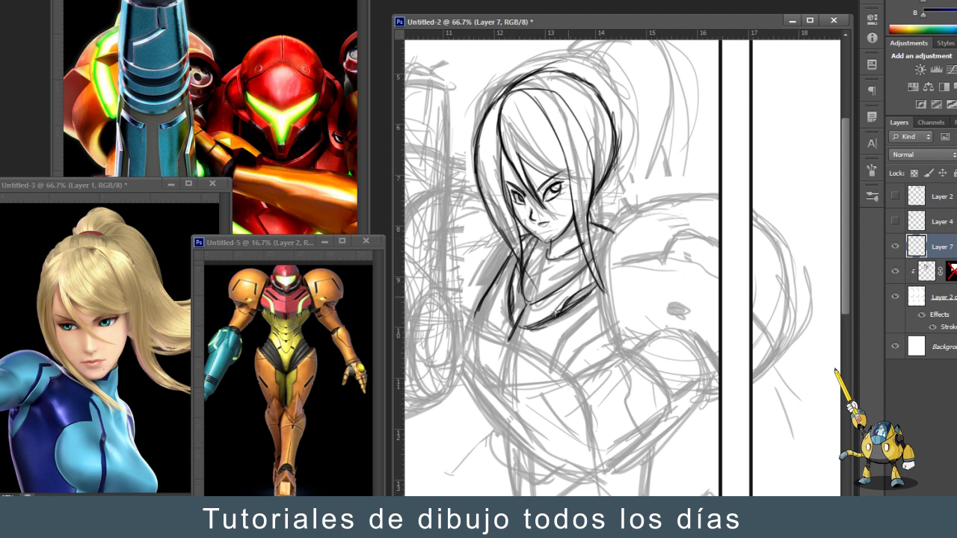
key("ctrl+minus")
left_click_drag(609, 241, 608, 340)
mouse_move(611, 247)
left_mouse_down()
mouse_move(688, 218)
mouse_move(608, 338)
left_mouse_up()
key("ctrl+minus")
key("ctrl+plus")
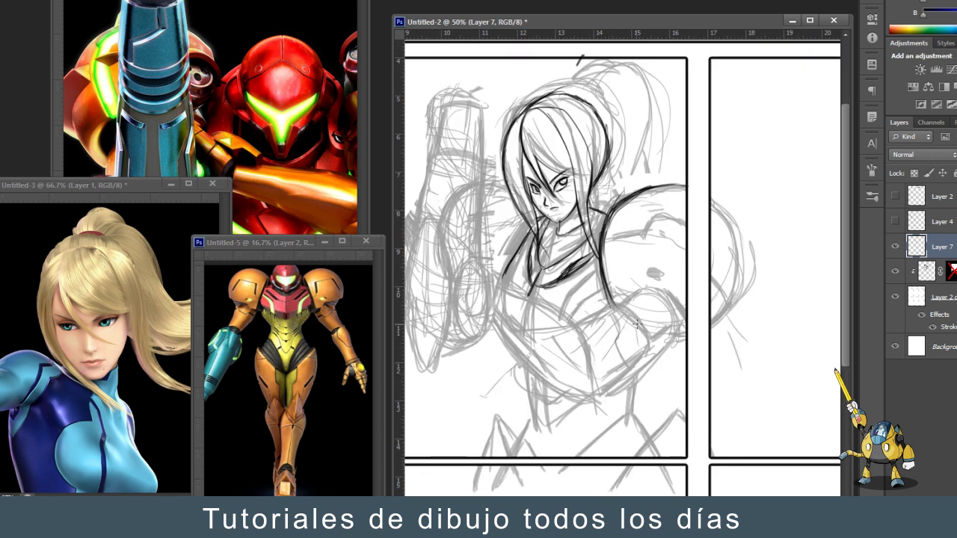
On Layer 6, erase the stray sketch marks near the panel's bottom edge.
key("alt+bracketleft")
left_click_drag(554, 396, 478, 449)
left_click_drag(568, 419, 643, 456)
Scale up the sketch and ink together, shift the figure left, and return to Layer 7.
key("alt+shift+bracketright")
key("ctrl+minus")
key("ctrl+t")
left_click_drag(755, 448, 792, 478)
key("Return")
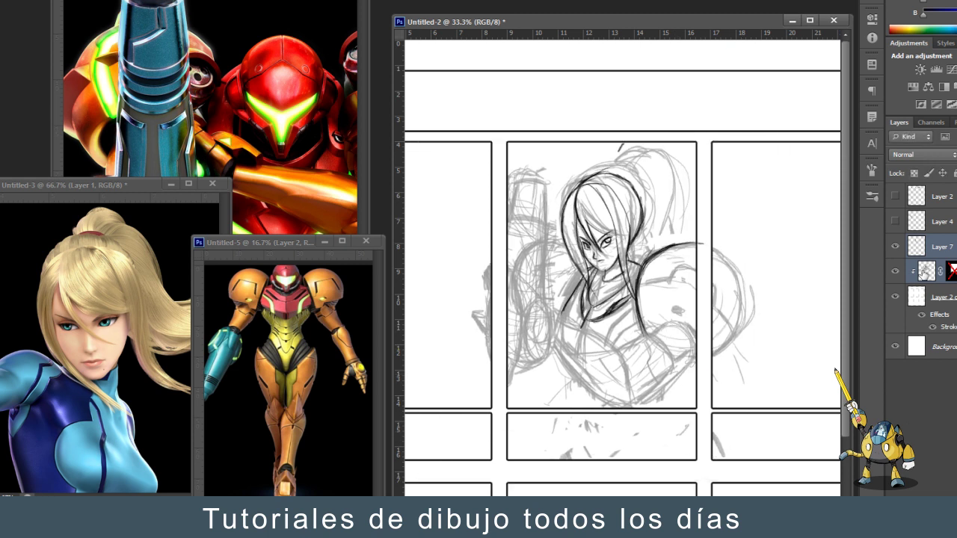
key("alt+bracketright")
Ink the neck lines and the chest outline.
scroll(598, 265, "up", 2)
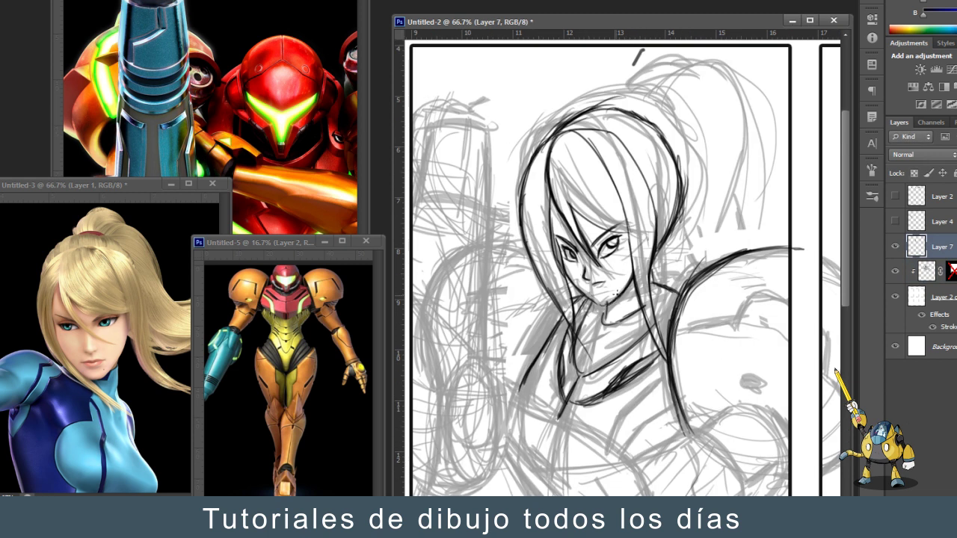
scroll(598, 265, "up", 3)
left_click_drag(564, 282, 517, 404)
scroll(523, 374, "down", 3)
mouse_move(495, 336)
left_mouse_down()
mouse_move(524, 404)
mouse_move(490, 437)
left_mouse_up()
left_click_drag(628, 456, 516, 490)
Make the brush smaller and ink the forearm and lower arm, undoing one stroke.
scroll(516, 491, "down", 2)
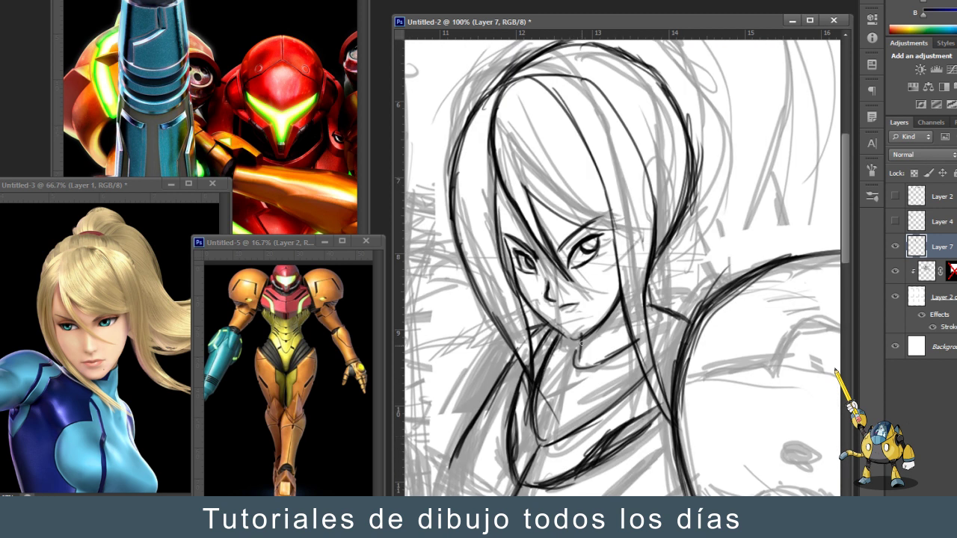
scroll(588, 392, "down", 2)
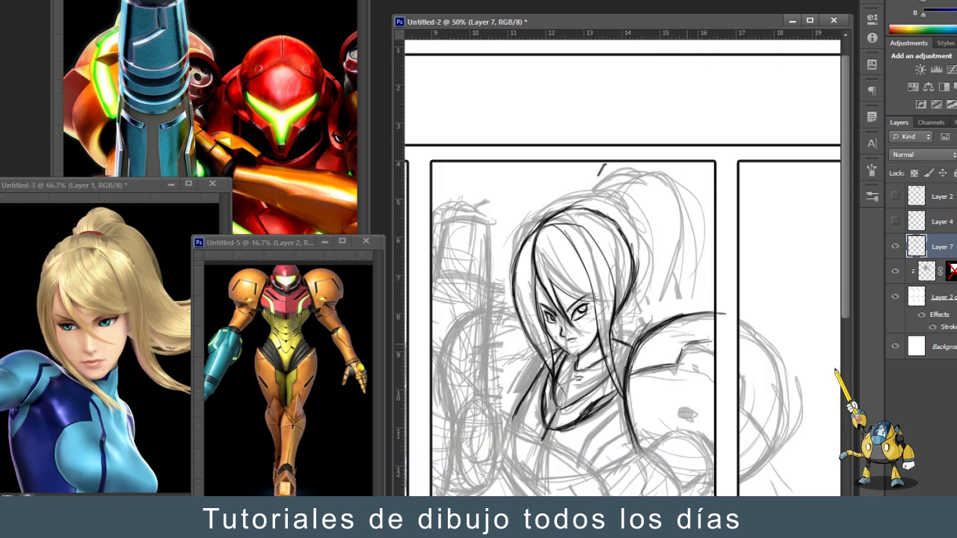
scroll(687, 416, "down", 1)
scroll(687, 416, "up", 1)
right_click(686, 391)
key("Escape")
mouse_move(685, 333)
left_mouse_down()
mouse_move(724, 350)
mouse_move(652, 425)
left_mouse_up()
left_click_drag(695, 387, 635, 434)
key("ctrl+z")
Ink the torso's left curve, the chest curve below the collar, and the bottom of the torso.
left_click_drag(515, 350, 551, 401)
left_click_drag(521, 305, 611, 356)
left_click_drag(555, 334, 603, 402)
mouse_move(620, 345)
left_mouse_down()
mouse_move(604, 399)
mouse_move(626, 432)
left_mouse_up()
left_click_drag(568, 417, 621, 447)
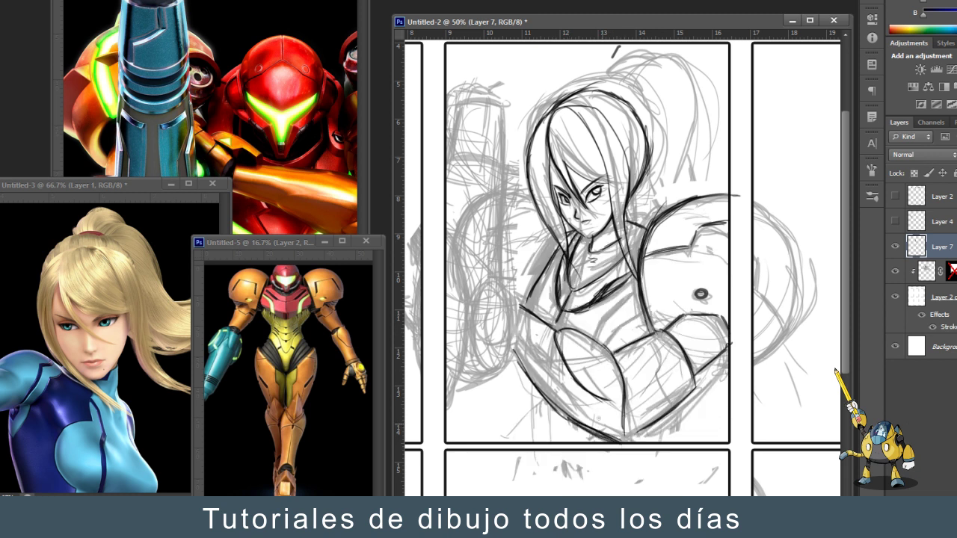
left_click_drag(599, 374, 534, 235)
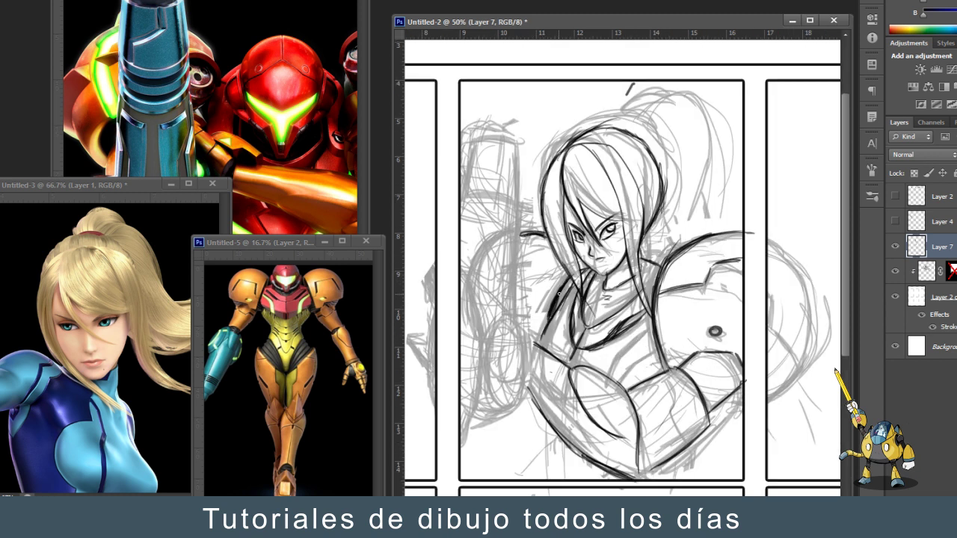
Ink the right side of the head antenna and add short hair strokes.
mouse_move(619, 125)
left_mouse_down()
mouse_move(627, 99)
mouse_move(682, 182)
mouse_move(660, 261)
left_mouse_up()
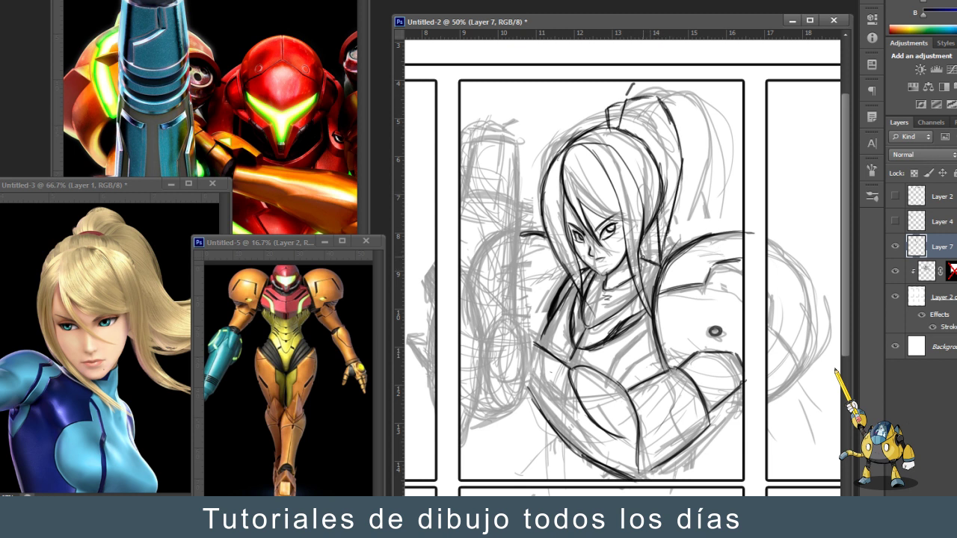
left_click_drag(649, 118, 682, 172)
left_click_drag(559, 300, 534, 325)
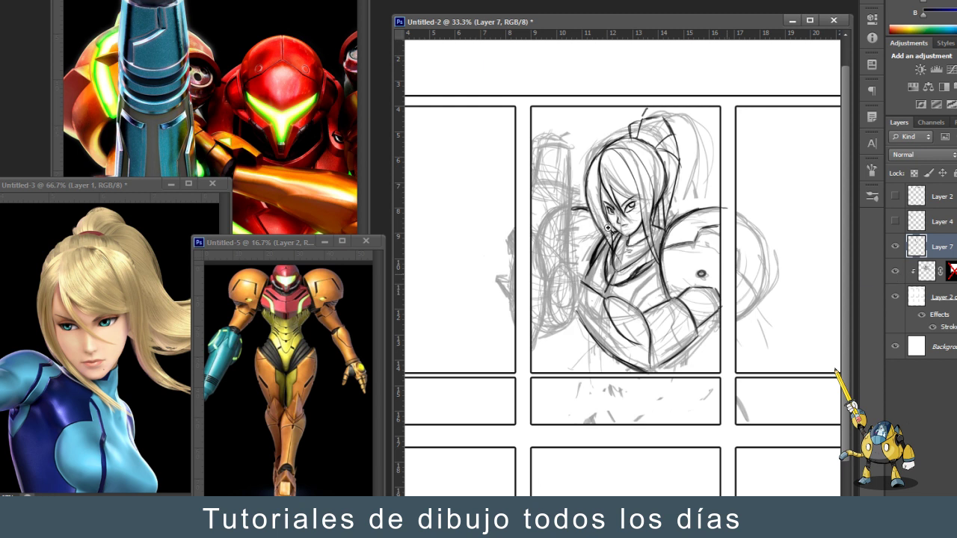
Retrace and thicken the left arm's outer arc and inner curve with repeated strokes.
left_click_drag(543, 278, 532, 347)
mouse_move(551, 239)
left_mouse_down()
mouse_move(524, 364)
mouse_move(581, 336)
mouse_move(560, 162)
mouse_move(556, 154)
mouse_move(490, 161)
left_mouse_up()
left_click_drag(568, 332, 520, 398)
left_click_drag(579, 305, 520, 394)
left_click_drag(529, 277, 519, 322)
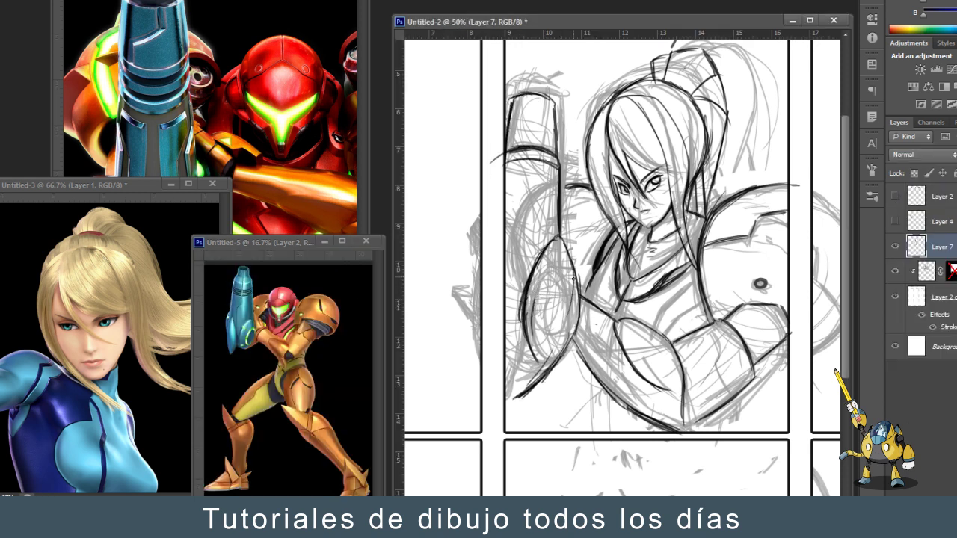
mouse_move(570, 268)
left_mouse_down()
mouse_move(544, 359)
mouse_move(519, 344)
left_mouse_up()
left_click_drag(542, 259, 528, 383)
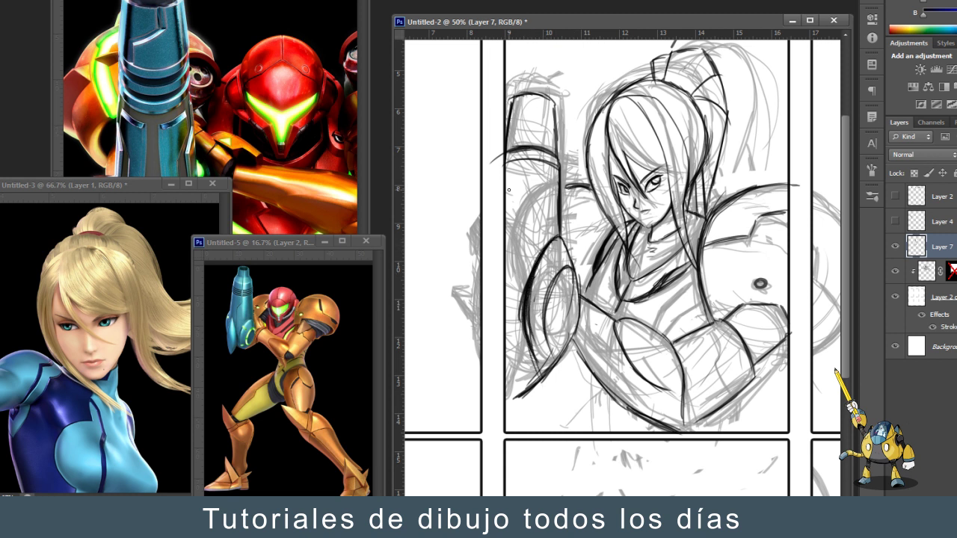
left_click_drag(515, 257, 506, 338)
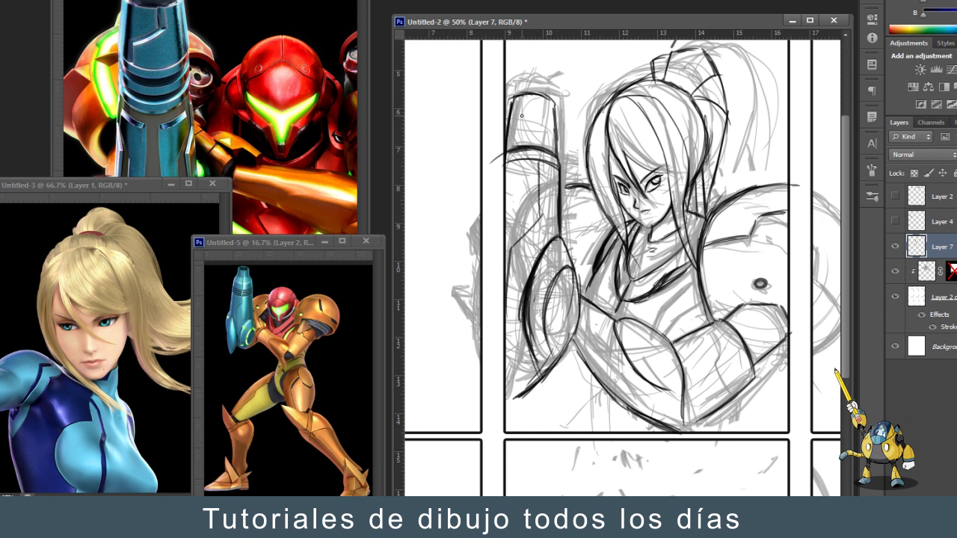
Add ink strokes near the lower torso, zoom out to the whole page, and select Layer 6.
left_click_drag(716, 329, 641, 386)
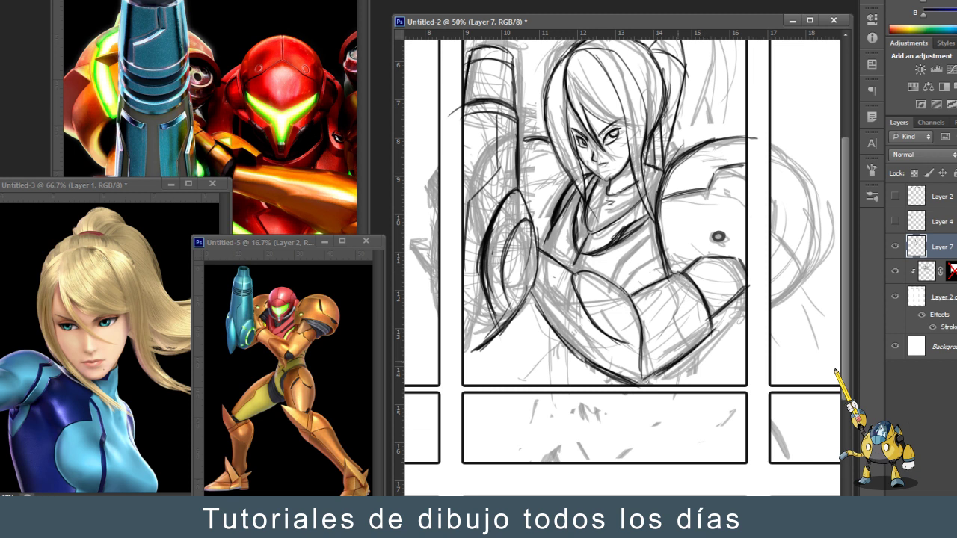
key("ctrl+minus")
key("alt+bracketleft")
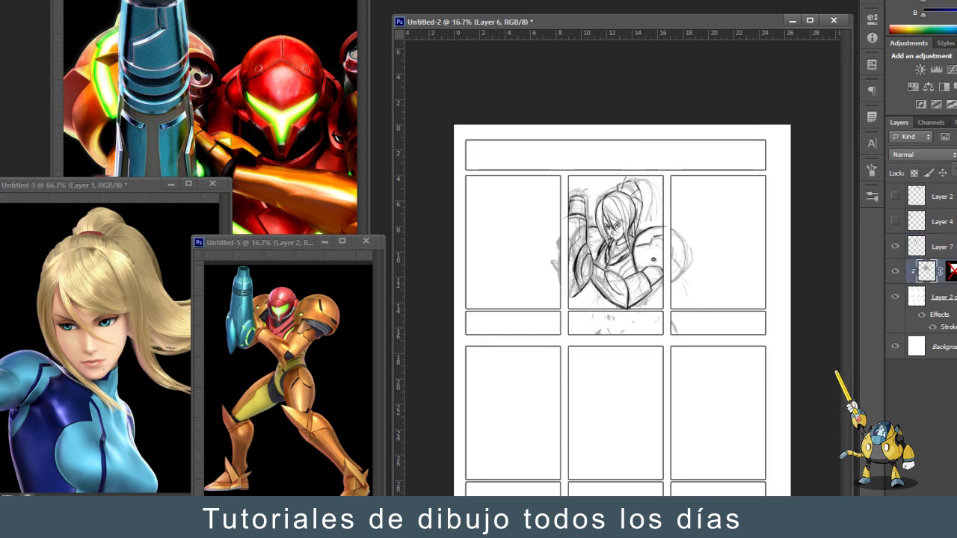
left_click(675, 224)
Return to Layer 7 and ink strokes across the chest line.
key("alt+bracketright")
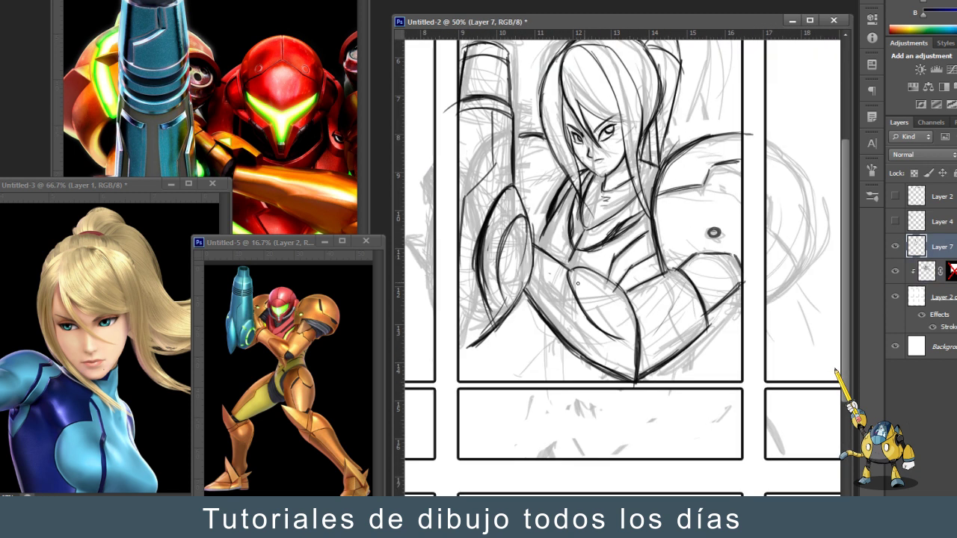
left_click_drag(607, 268, 658, 283)
left_click_drag(558, 219, 553, 249)
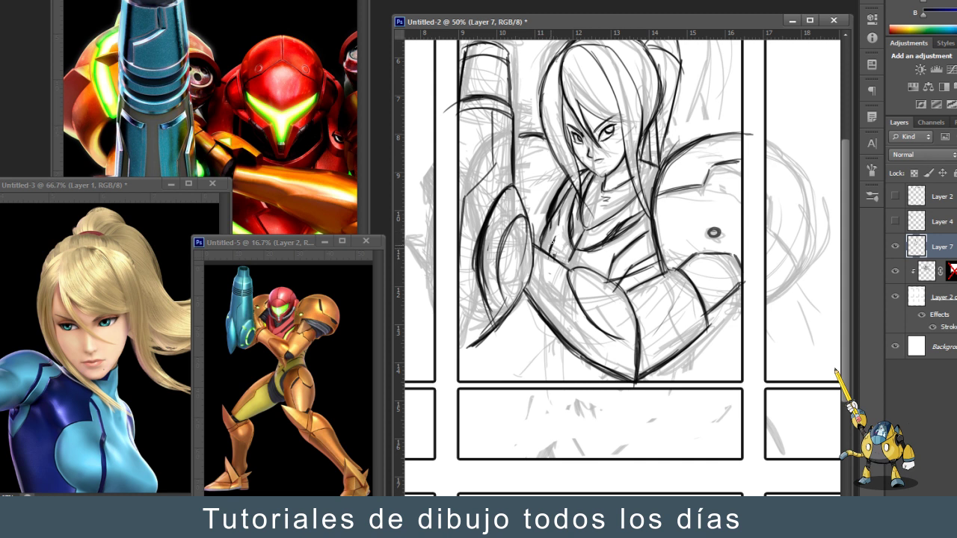
scroll(546, 238, "down", 3)
scroll(587, 177, "up", 5)
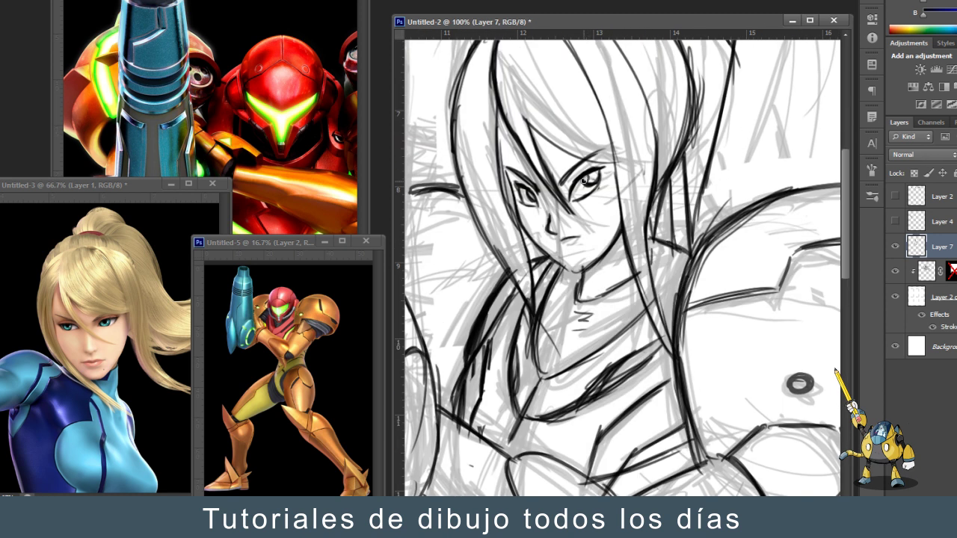
scroll(571, 212, "up", 2)
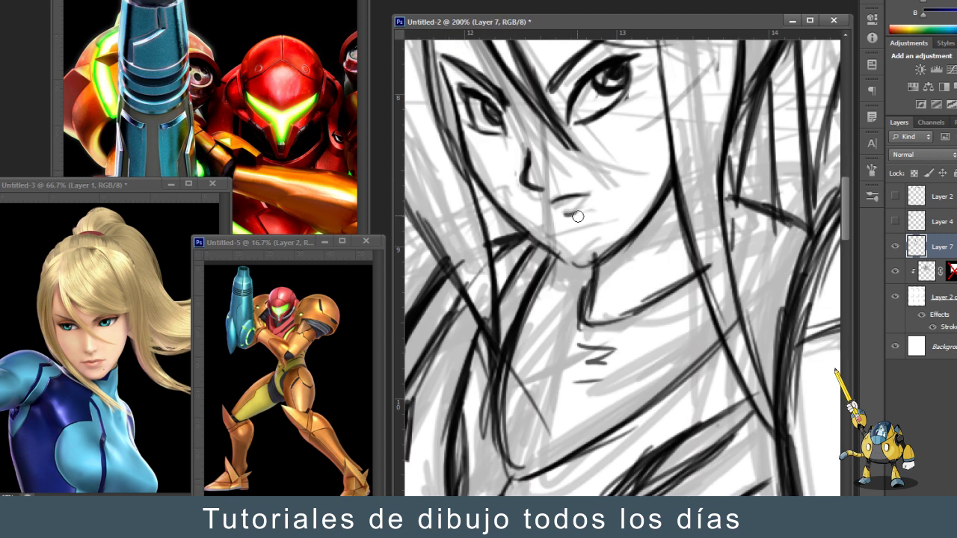
scroll(665, 206, "down", 3)
Ink the right shoulder, the chest, the hair outline and the helmet top.
mouse_move(707, 262)
left_mouse_down()
mouse_move(782, 179)
mouse_move(733, 225)
mouse_move(815, 213)
left_mouse_up()
mouse_move(578, 133)
left_mouse_down()
mouse_move(659, 167)
mouse_move(634, 268)
left_mouse_up()
scroll(659, 167, "up", 2)
left_click_drag(647, 178, 723, 124)
left_click_drag(642, 271, 600, 277)
Darken both edges of the raised arm, its lower left edge, and the right shoulder contour.
left_click_drag(592, 167, 596, 224)
left_click_drag(603, 241, 599, 281)
left_click_drag(591, 163, 601, 264)
left_click_drag(531, 201, 528, 155)
left_click_drag(530, 470, 533, 494)
key("ctrl+minus")
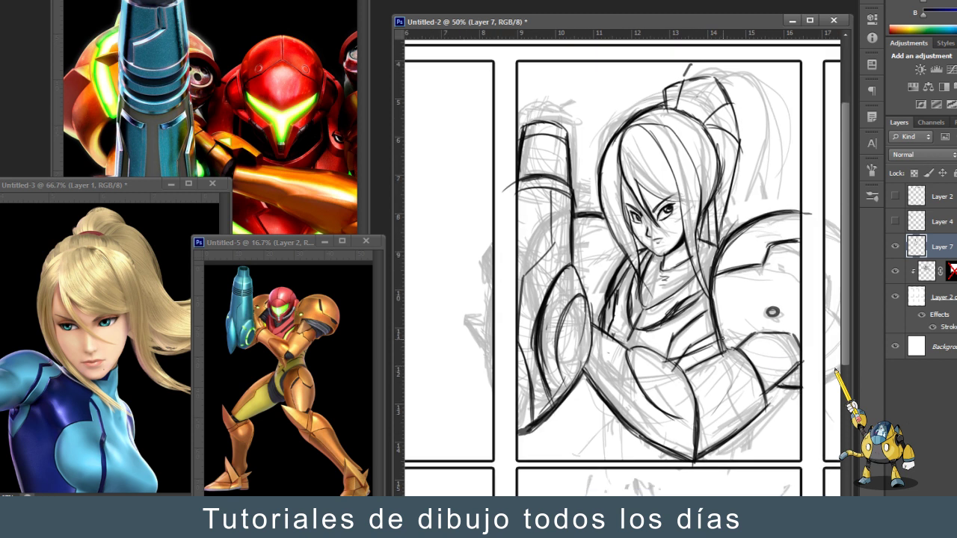
left_click_drag(781, 338, 798, 366)
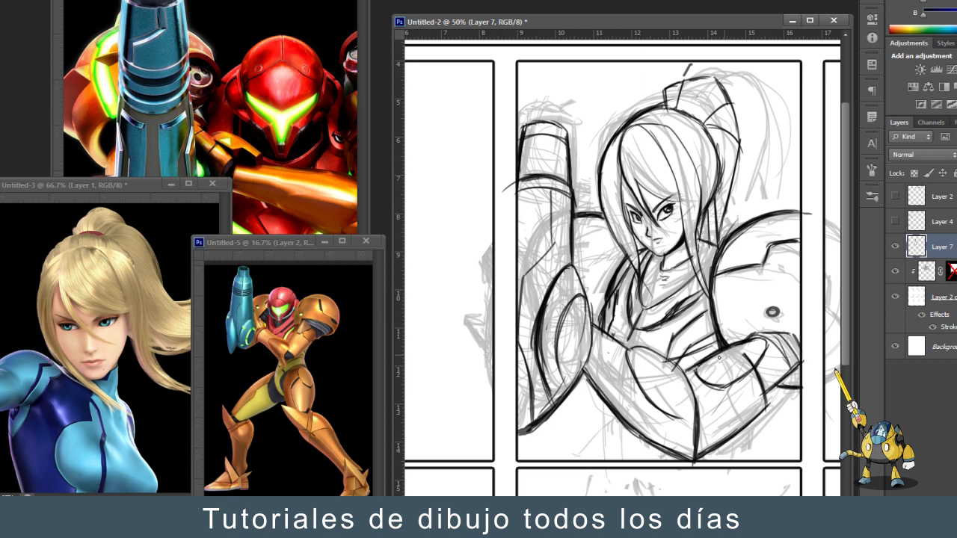
Ink a line across the chest, the hair left of the face, and the curved shoulder arc.
key("ctrl+minus")
key("ctrl+minus")
key("ctrl+plus")
key("ctrl+plus")
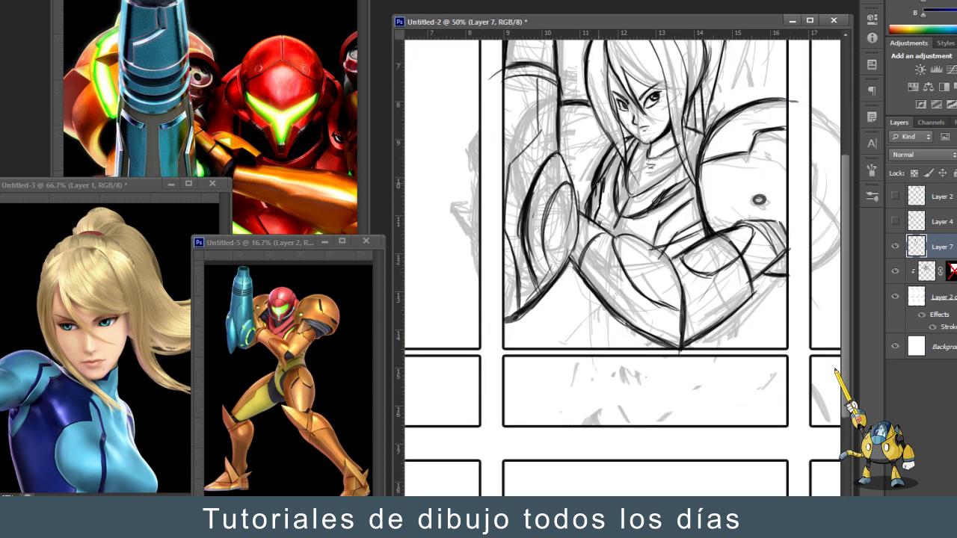
left_click_drag(662, 224, 692, 196)
key("ctrl+minus")
key("ctrl+minus")
key("ctrl+plus")
key("ctrl+plus")
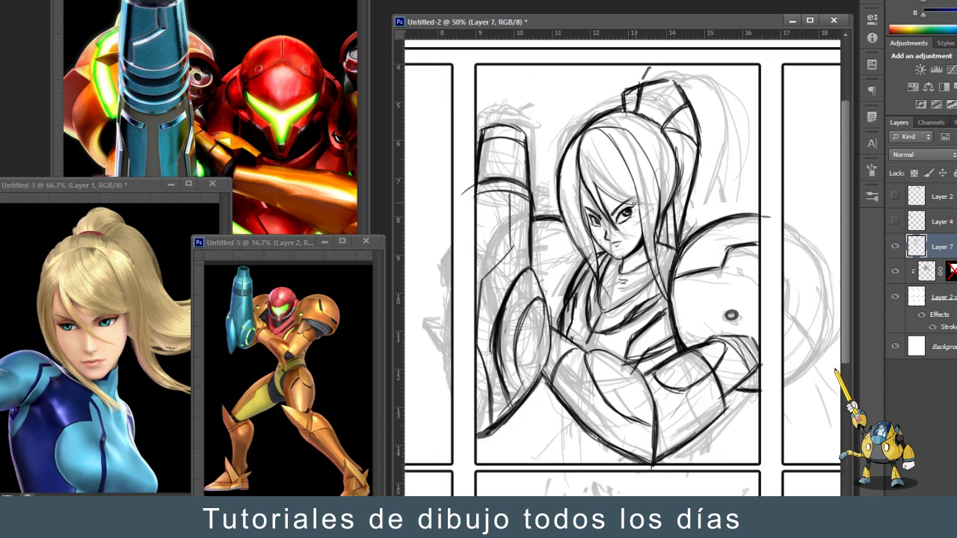
left_click_drag(598, 148, 569, 239)
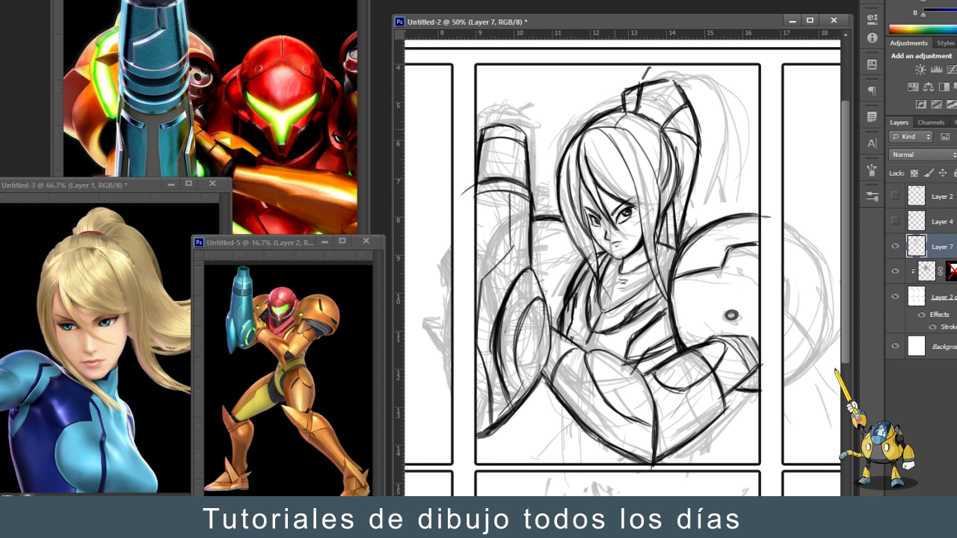
key("ctrl+minus")
key("ctrl+minus")
key("ctrl+plus")
key("ctrl+plus")
key("ctrl+plus")
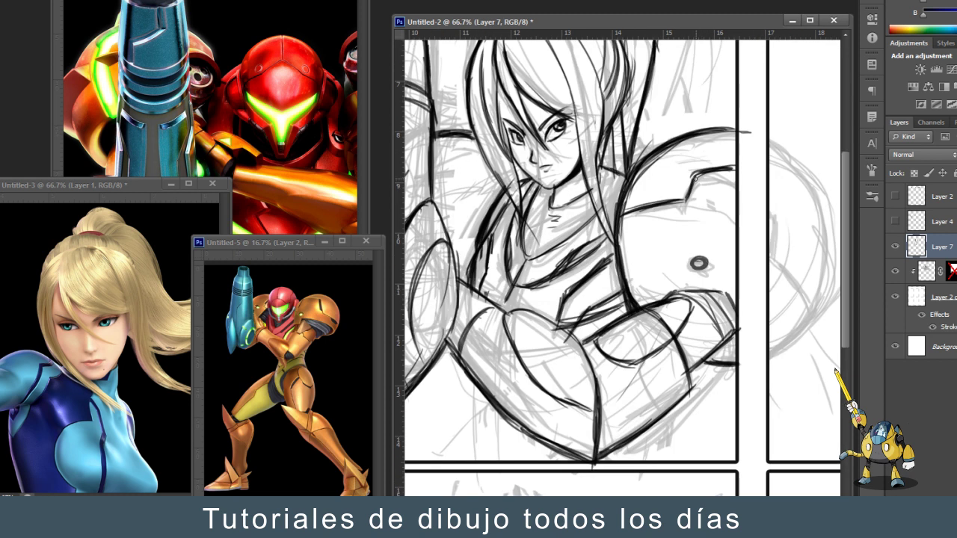
left_click_drag(627, 202, 698, 136)
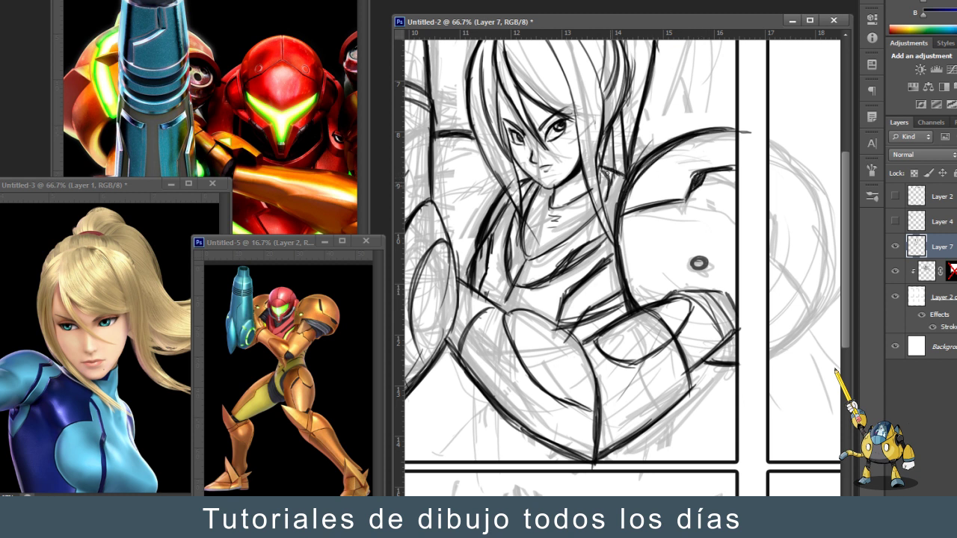
Clip the ink layer to the comic panel layer so it trims to the border.
key("ctrl+minus")
key("ctrl+minus")
key("ctrl+minus")
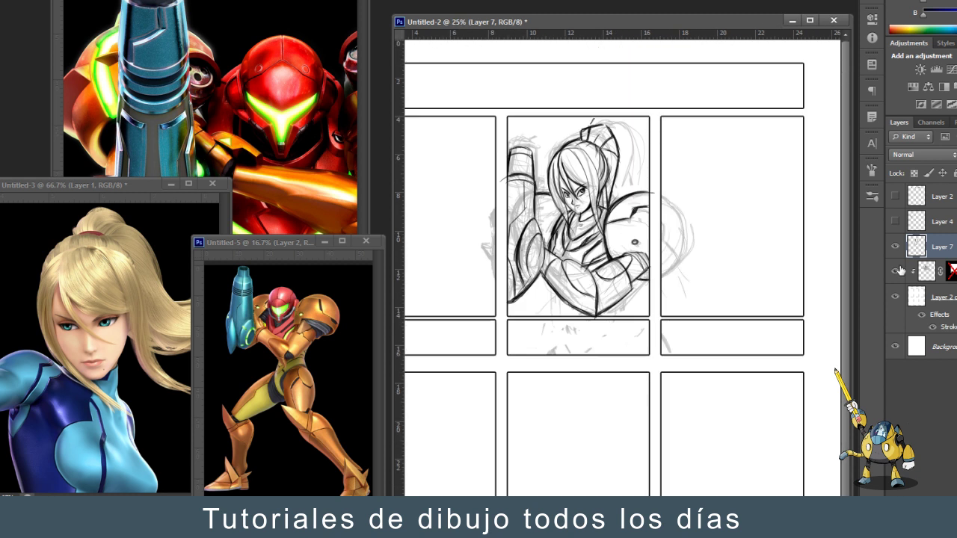
left_click(907, 259, "alt")
left_click(943, 272)
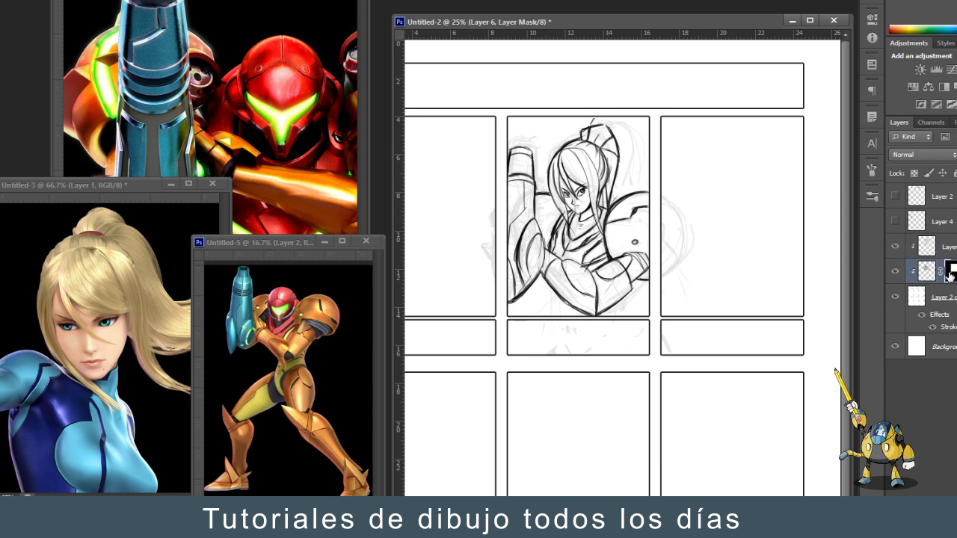
Ink the lips on Layer 7 and enlarge the brush.
key("ctrl+plus")
key("ctrl+plus")
key("ctrl+plus")
key("alt+bracketright")
left_click_drag(561, 232, 580, 228)
key("ctrl+minus")
right_click(595, 224)
key("Return")
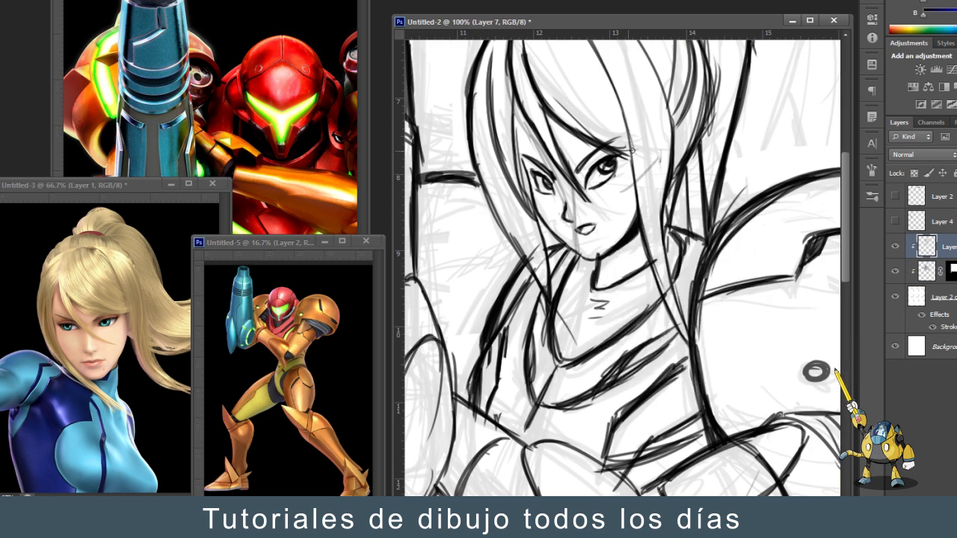
Transform the ink and sketch together to move the drawing slightly left and down in the panel.
key("ctrl+minus")
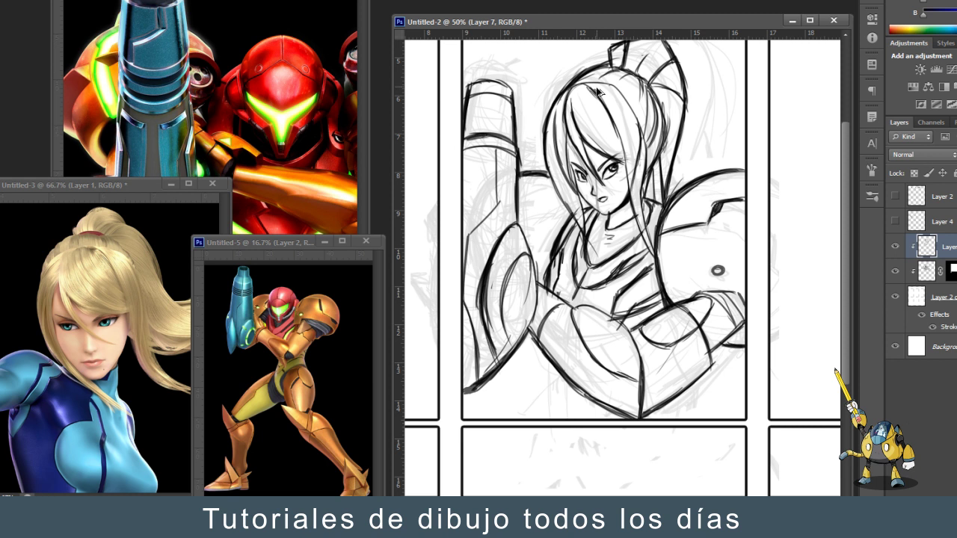
key("ctrl+plus")
key("ctrl+minus")
key("ctrl+minus")
key("ctrl+plus")
key("ctrl+plus")
key("ctrl+plus")
key("ctrl+minus")
key("ctrl+minus")
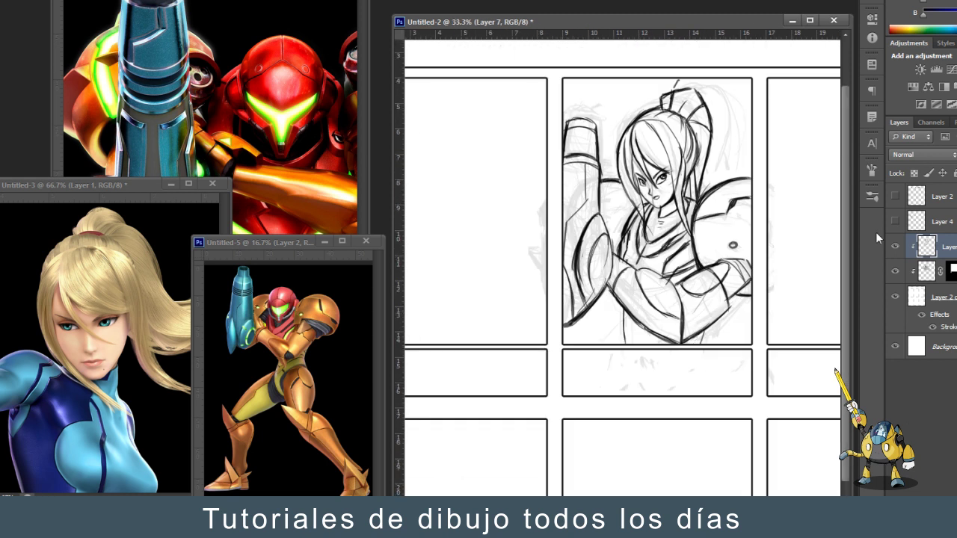
key("ctrl+t")
left_click_drag(694, 280, 718, 344)
key("Return")
key("ctrl+plus")
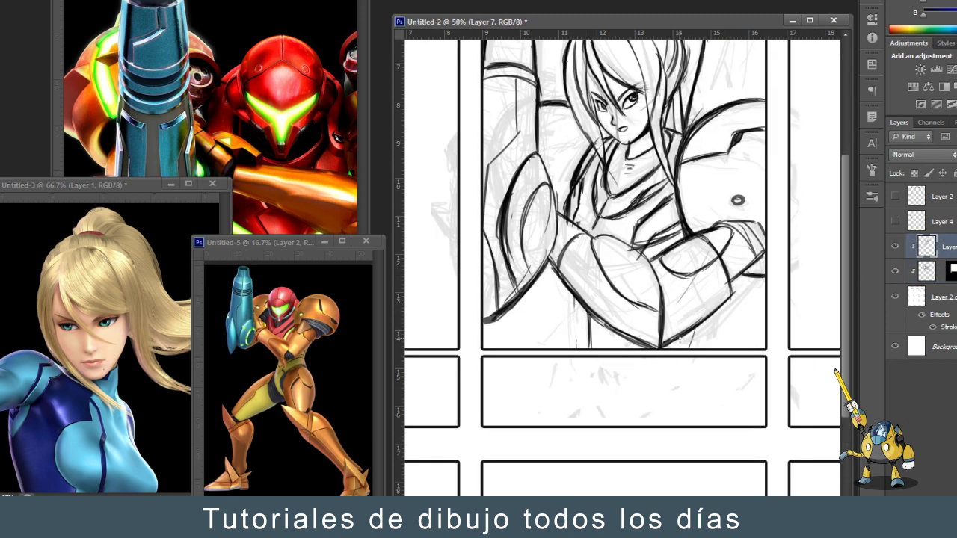
key("ctrl+minus")
key("ctrl+minus")
key("ctrl+plus")
key("ctrl+plus")
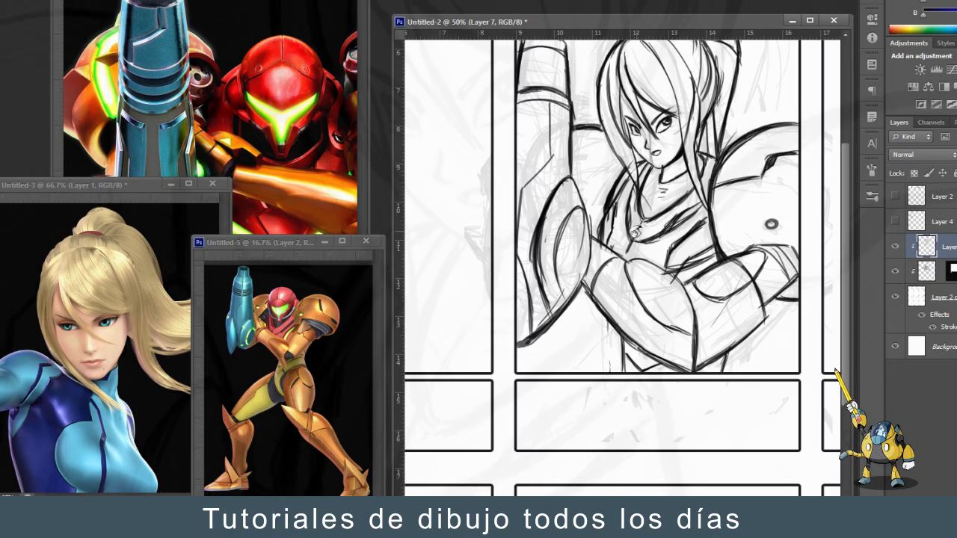